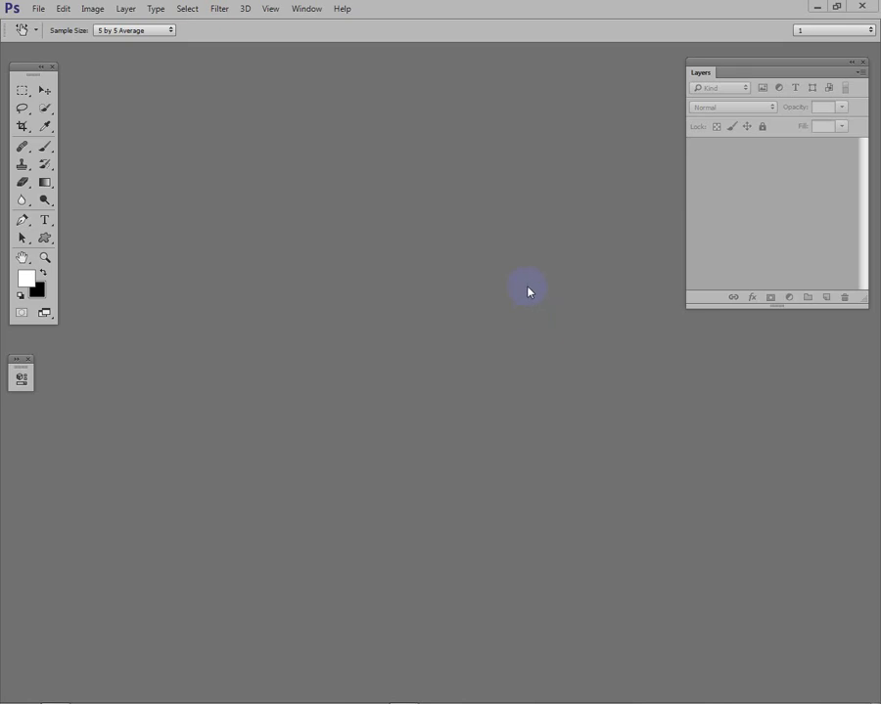
Step: Open the photo IMG_0317_2.jpg from the pictures folder 1 and add a Black & White adjustment layer above it
click(39, 10)
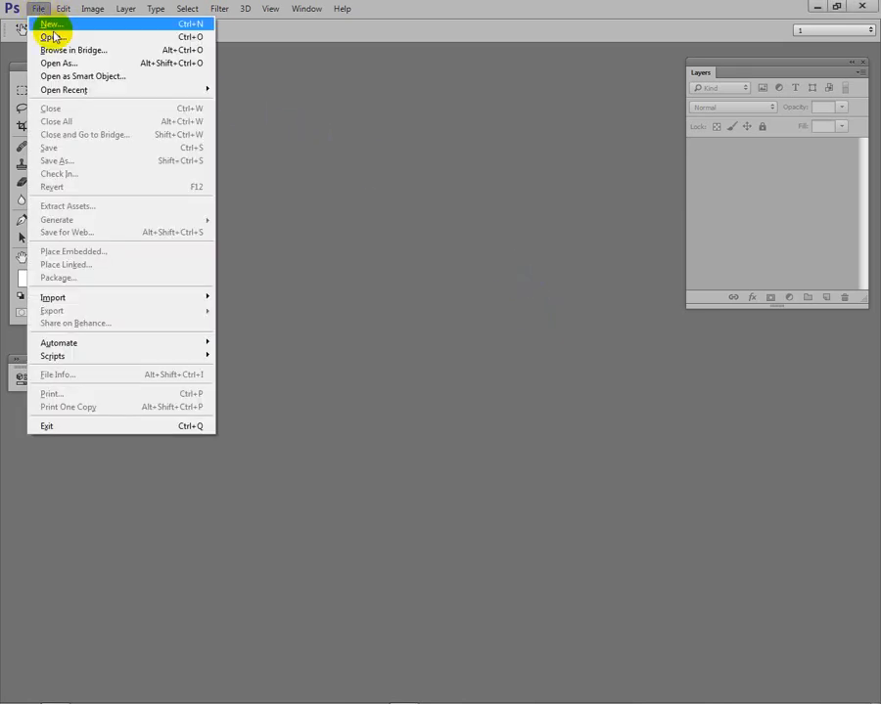
click(49, 35)
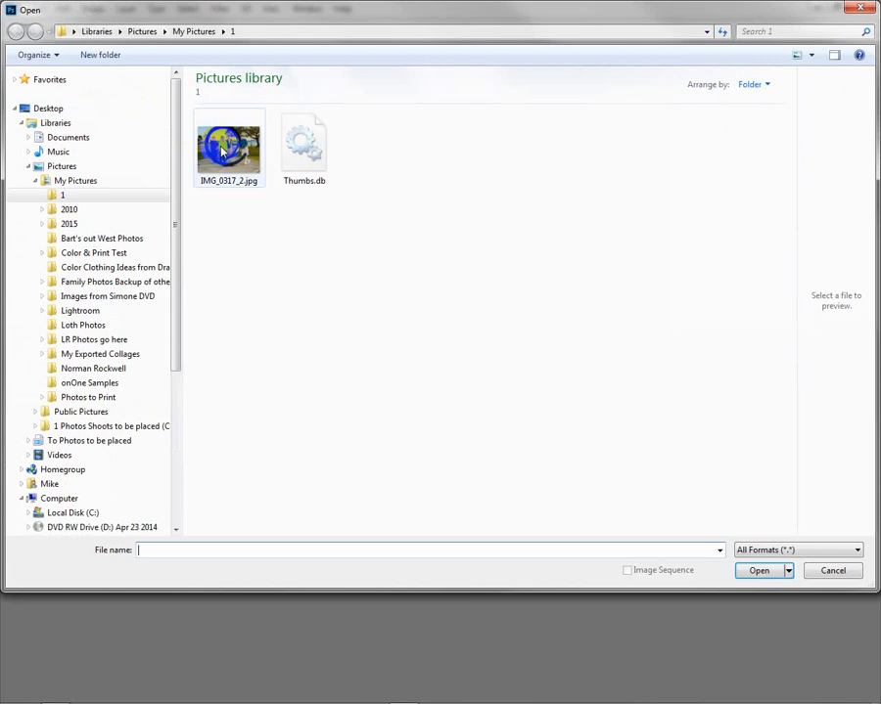
click(234, 157)
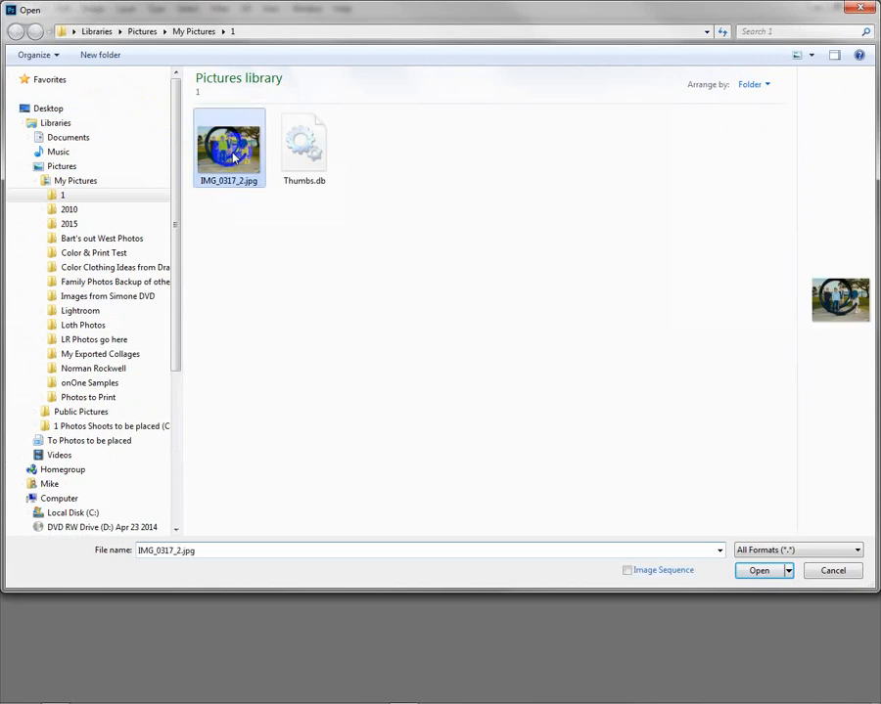
double_click(234, 156)
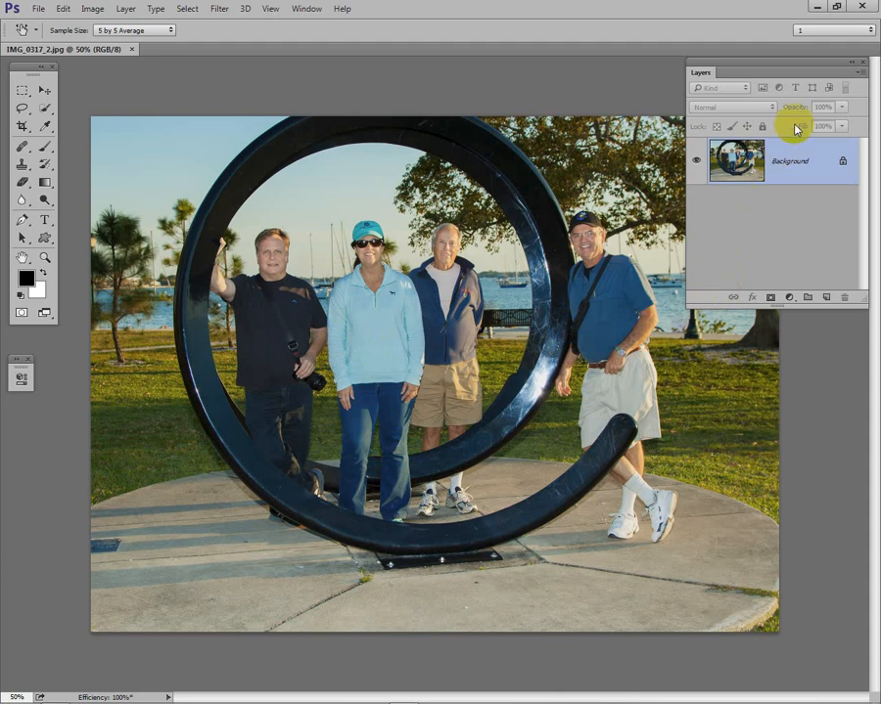
click(790, 298)
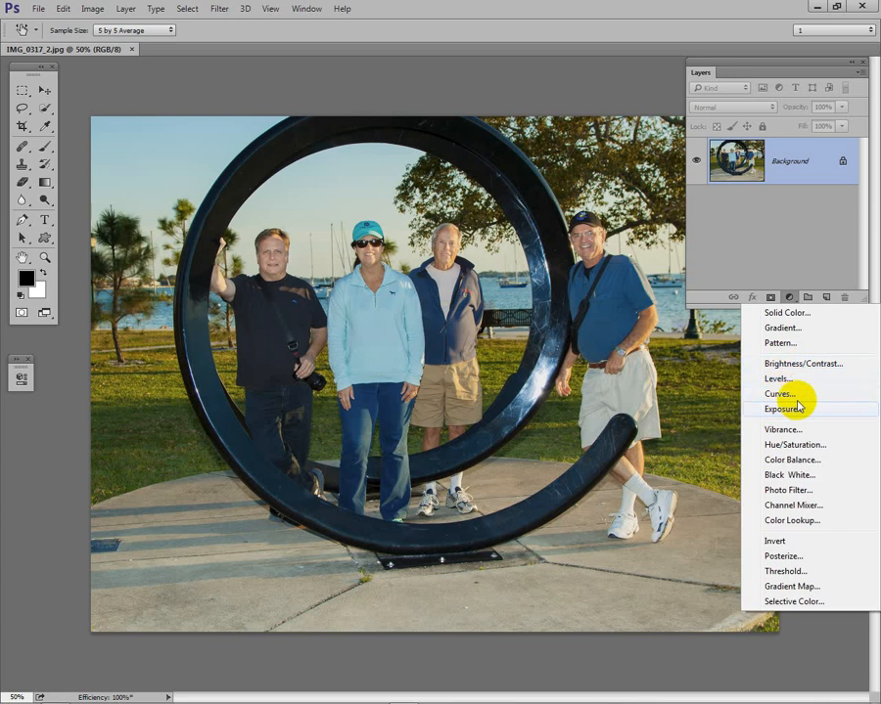
click(782, 475)
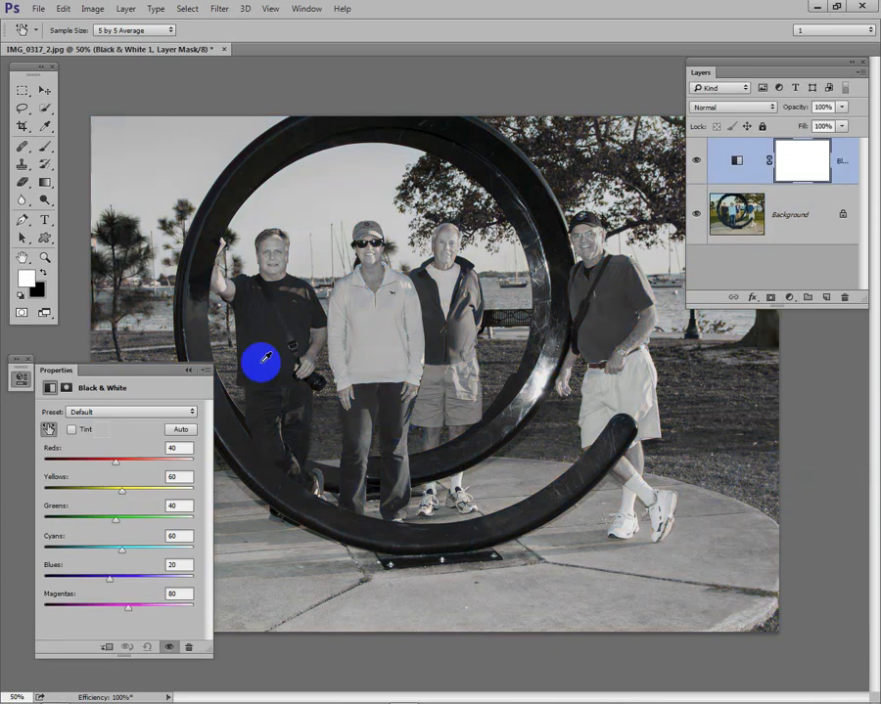
Step: Try the Black & White presets from Blue Filter through Red Filter, plus the automatic conversion
click(113, 415)
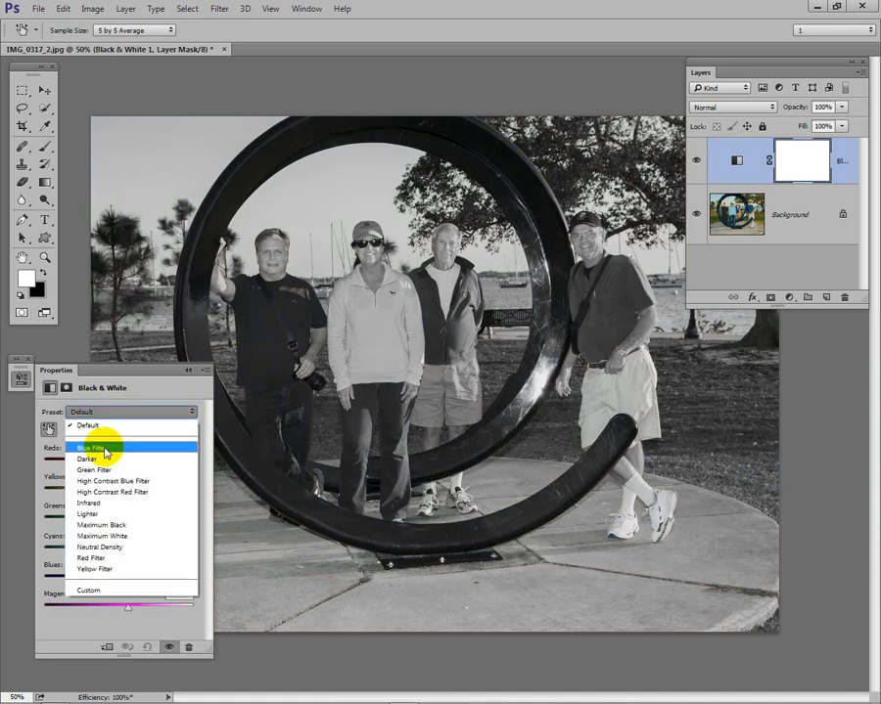
click(105, 450)
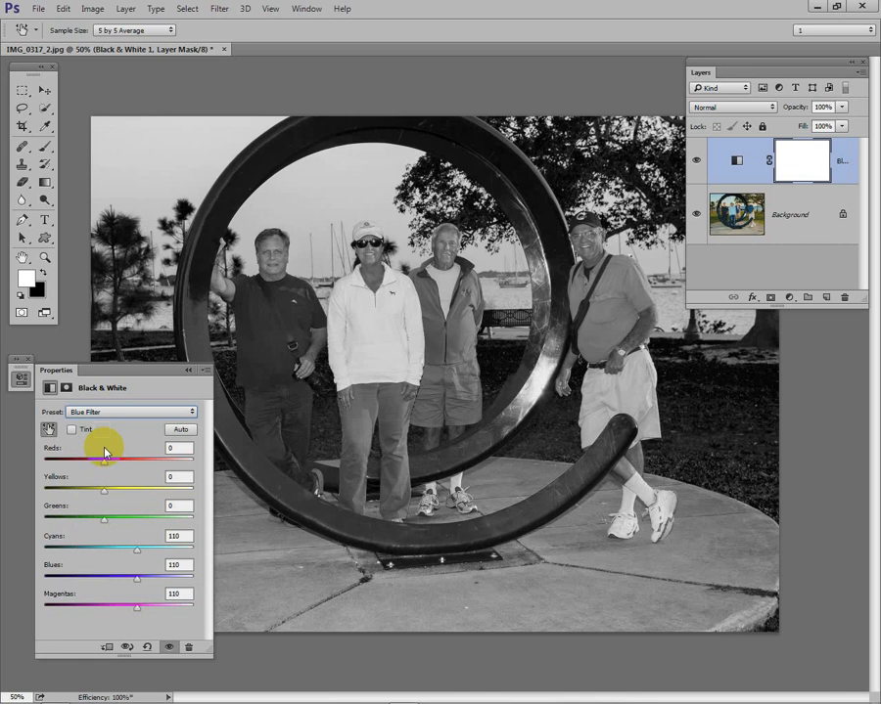
key(Down)
key(Down)
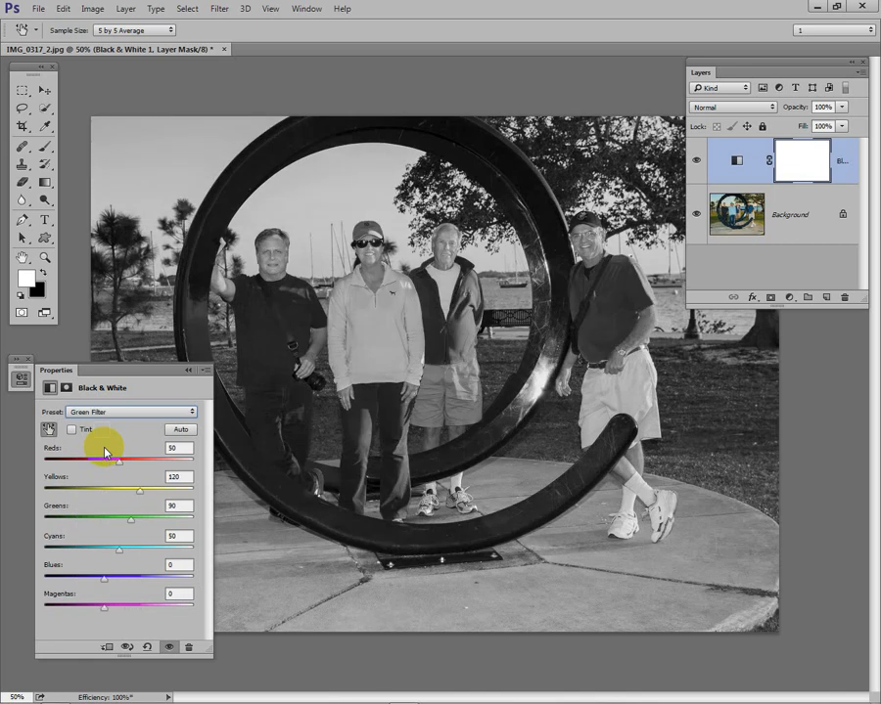
key(Down)
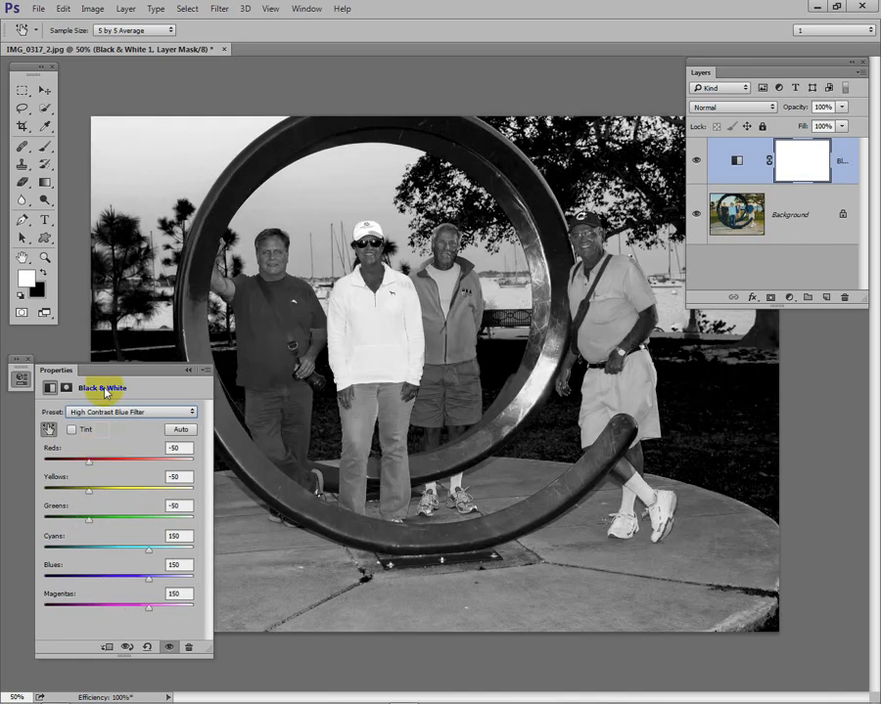
key(Down)
key(Down)
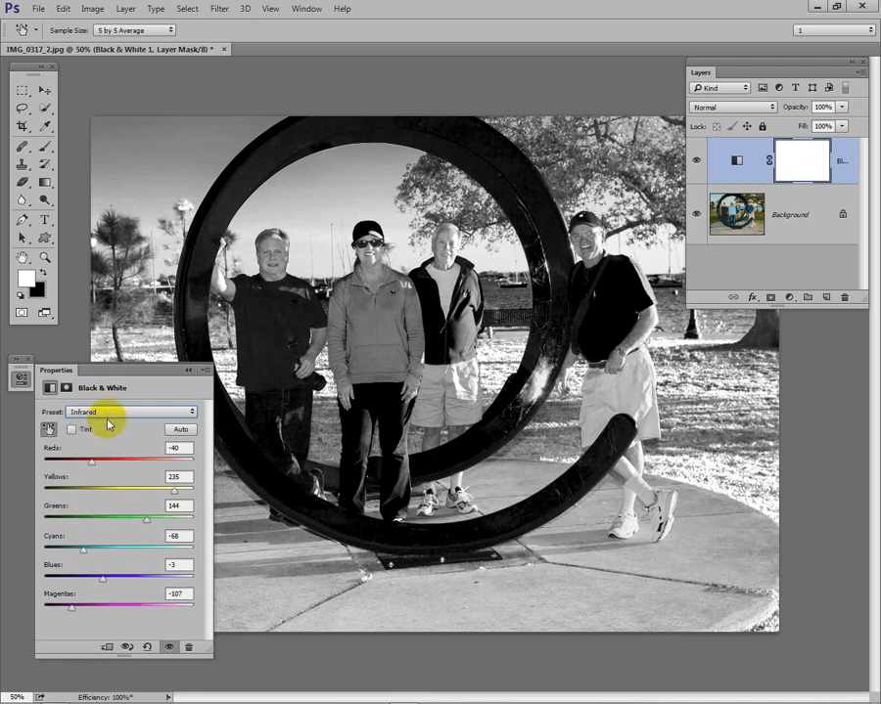
key(Down)
key(Down)
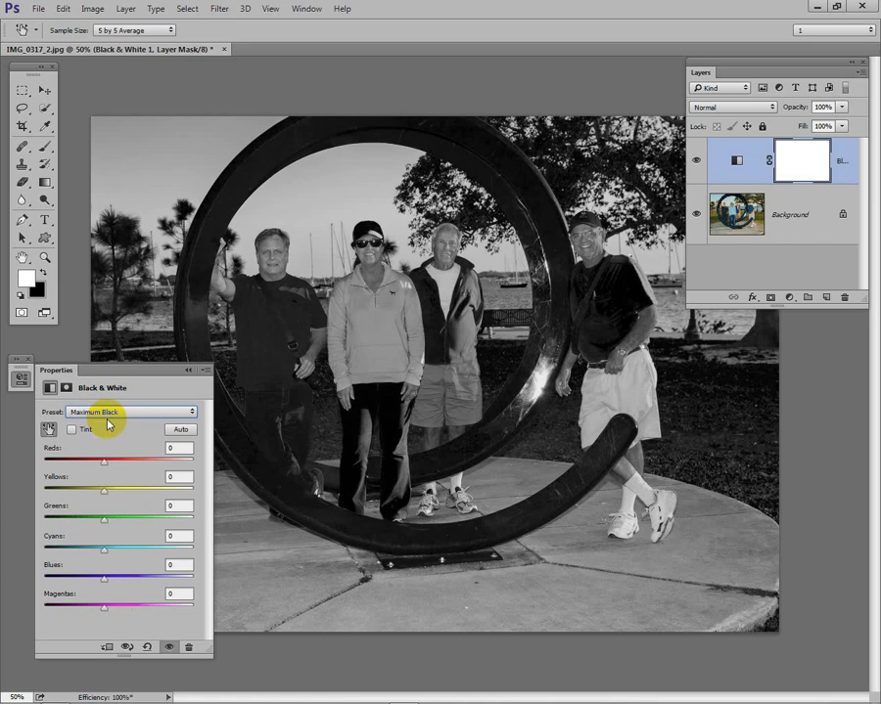
key(Down)
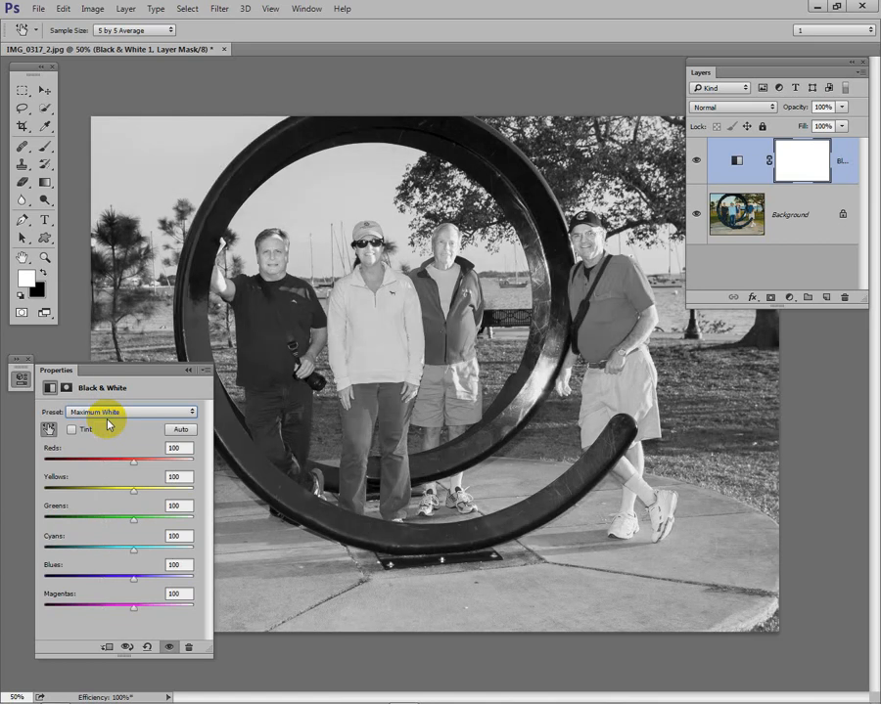
key(Down)
key(Down)
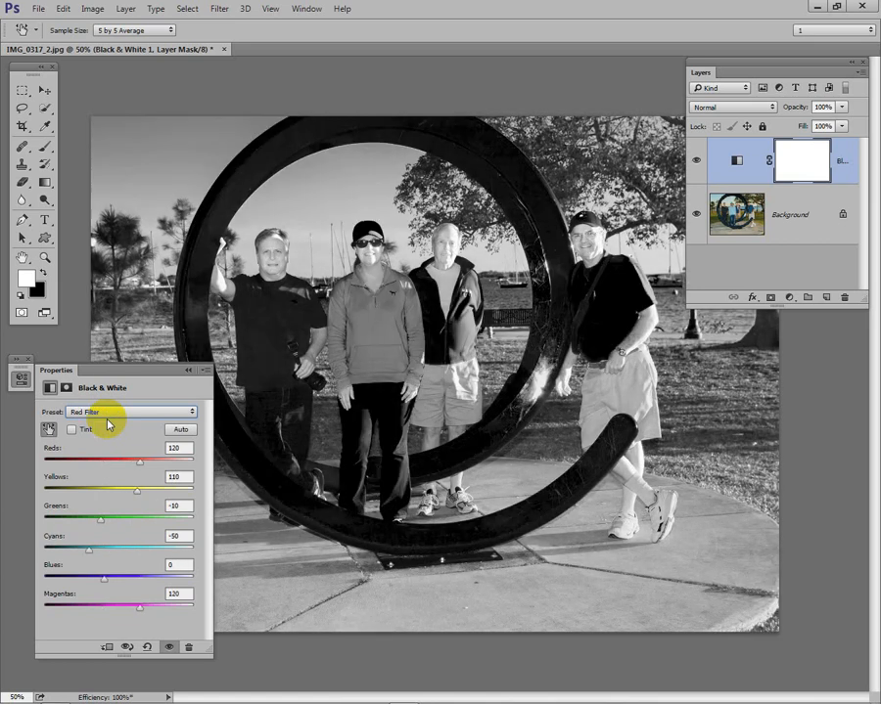
click(180, 433)
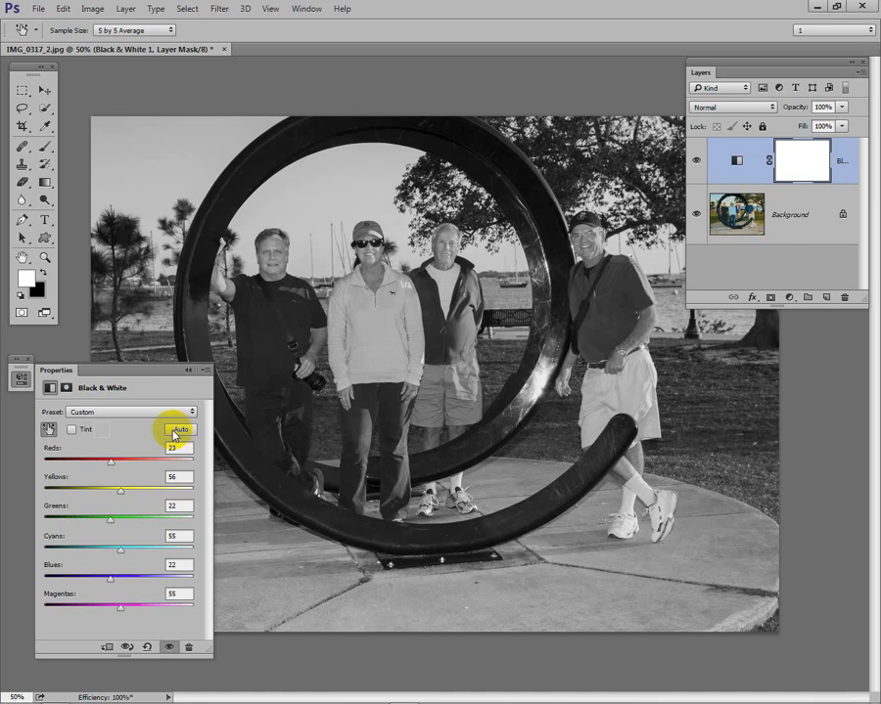
Step: Try golden and muted blue tint colors on the Black & White adjustment, cancelling the color change and turning Tint off
click(72, 432)
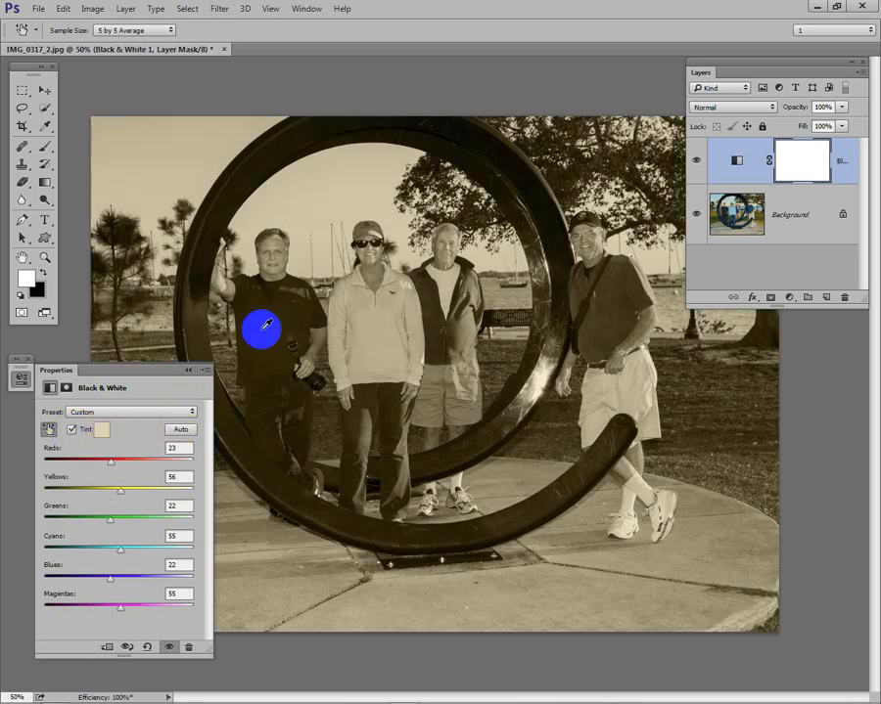
click(101, 430)
click(608, 211)
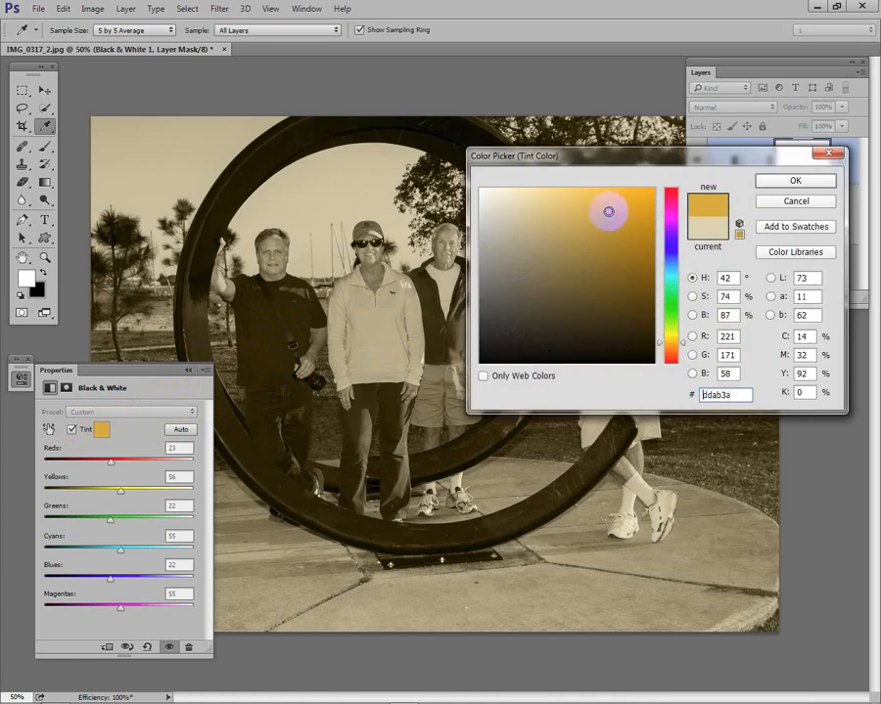
click(671, 256)
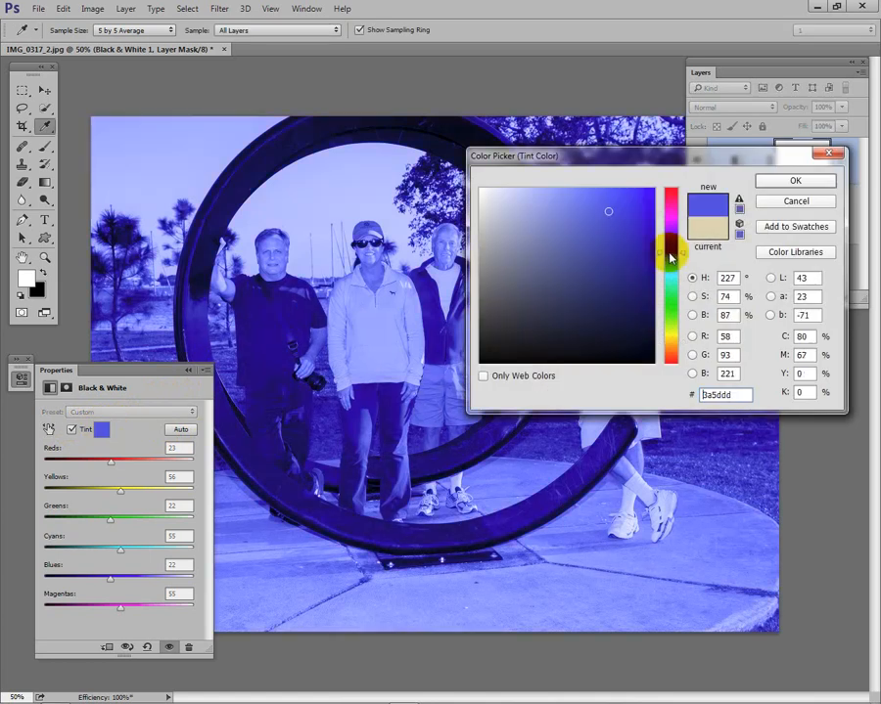
click(510, 255)
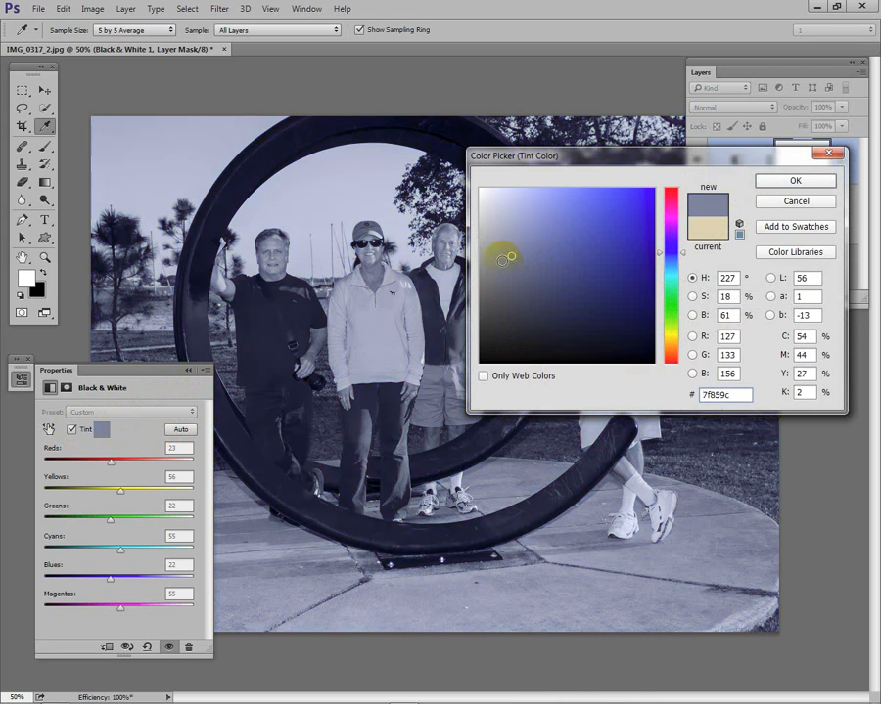
click(496, 258)
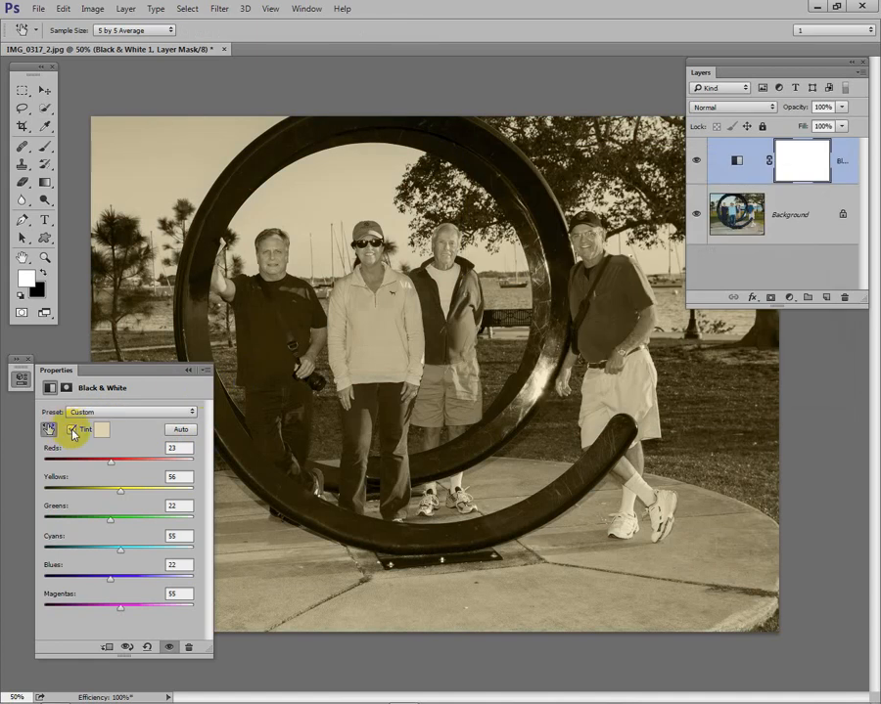
click(71, 430)
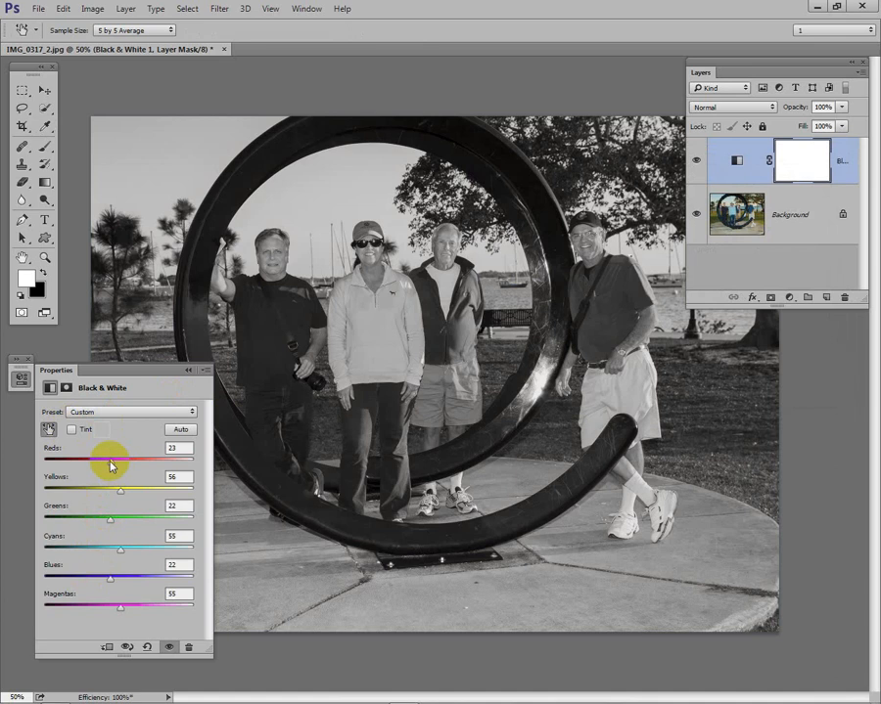
Step: Try the Reds slider of the Black & White adjustment and lower Cyans to 7
mouse_move(112, 465)
mouse_down()
mouse_move(186, 469)
mouse_move(70, 469)
mouse_move(112, 468)
mouse_move(81, 470)
mouse_move(111, 462)
mouse_up()
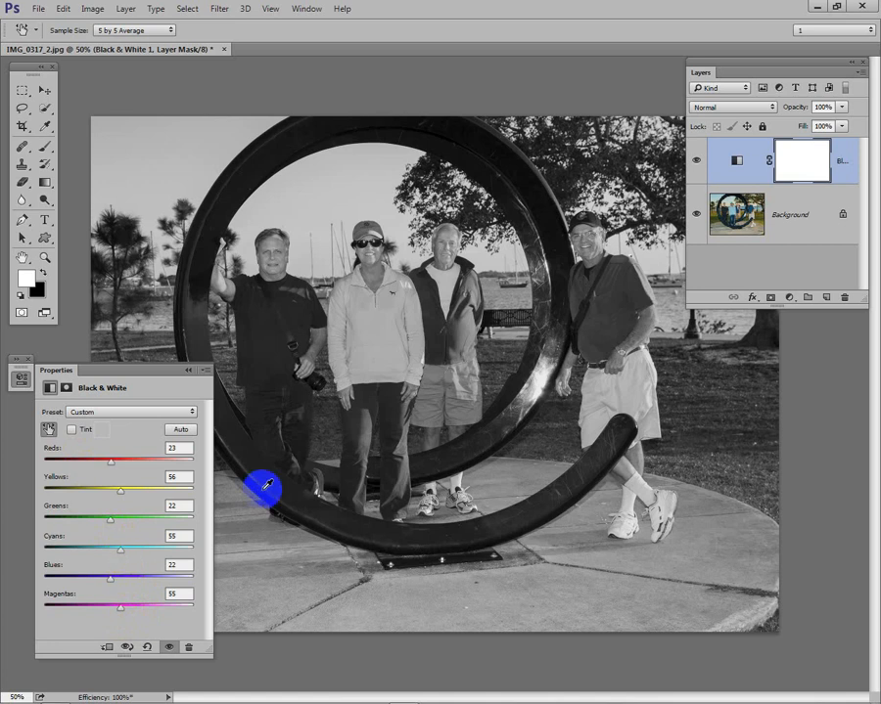
mouse_move(118, 553)
mouse_down()
mouse_move(171, 557)
mouse_move(88, 553)
mouse_move(108, 551)
mouse_up()
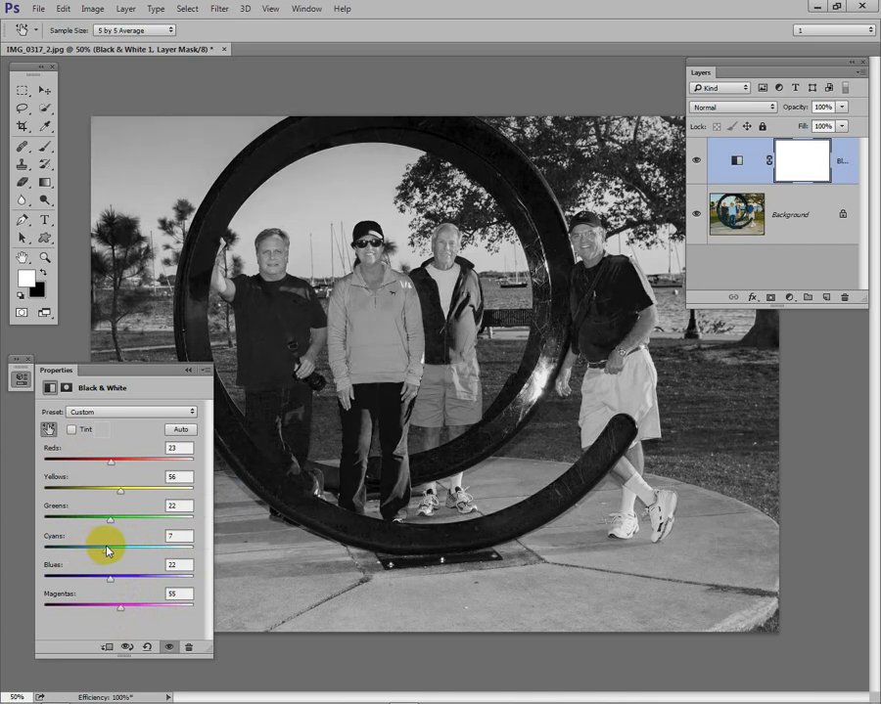
Step: Use the on-image adjustment tool to lower Cyans to -1 from the sky and raise Yellows to 131 from the grass
click(48, 430)
click(121, 223)
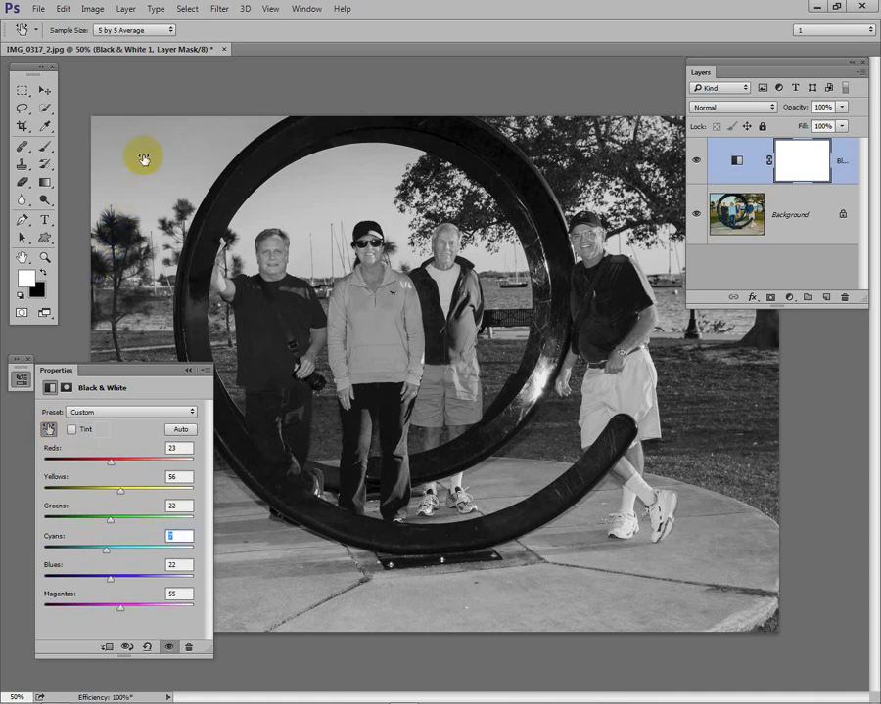
mouse_move(147, 158)
mouse_down()
mouse_move(161, 150)
mouse_move(238, 164)
mouse_move(216, 158)
mouse_move(72, 173)
mouse_move(206, 168)
mouse_move(107, 177)
mouse_move(193, 169)
mouse_move(138, 175)
mouse_up()
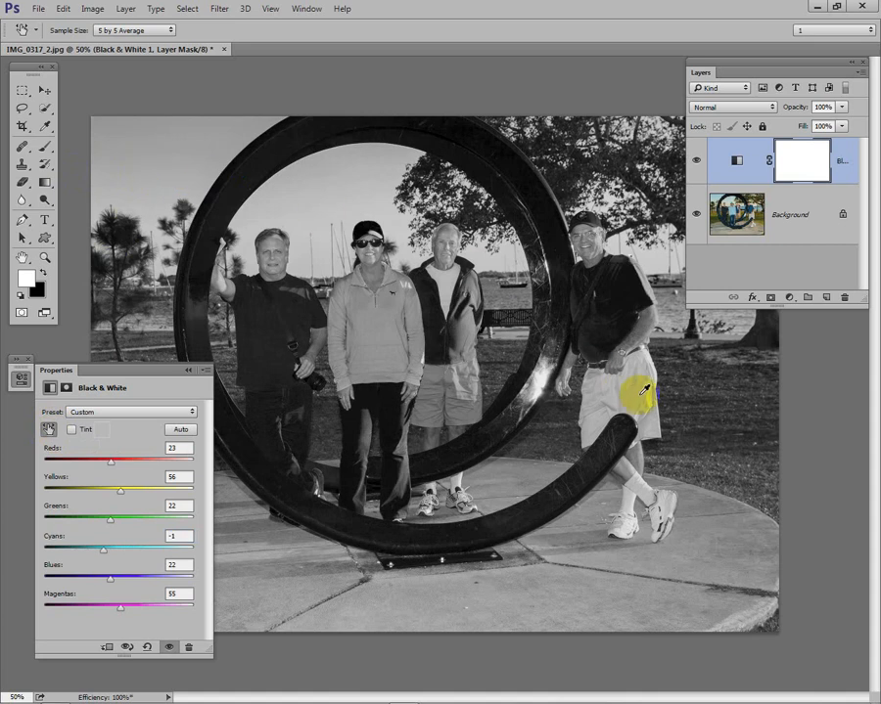
drag(712, 421, 769, 423)
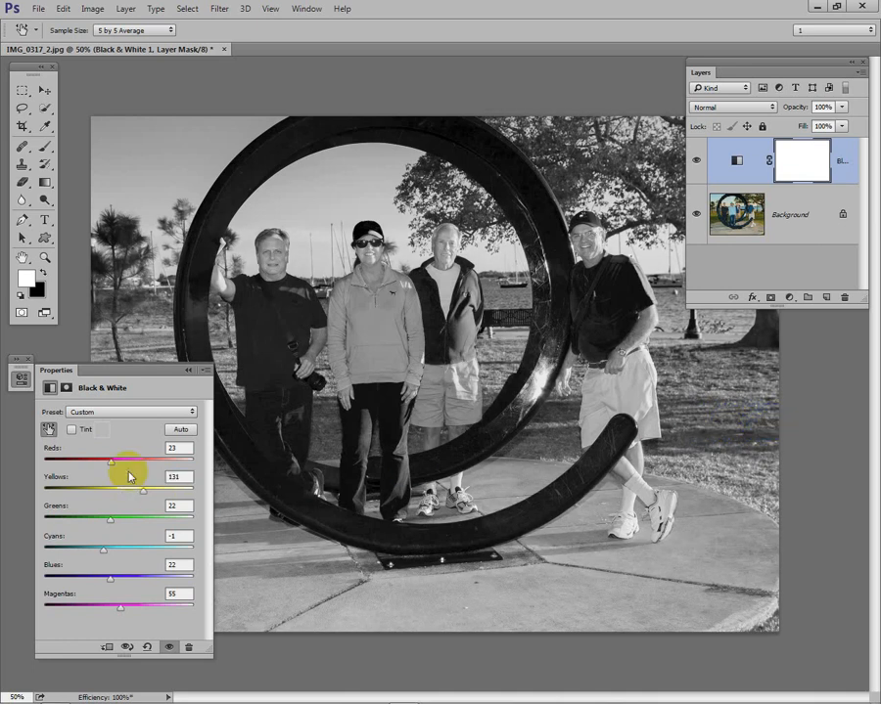
click(48, 430)
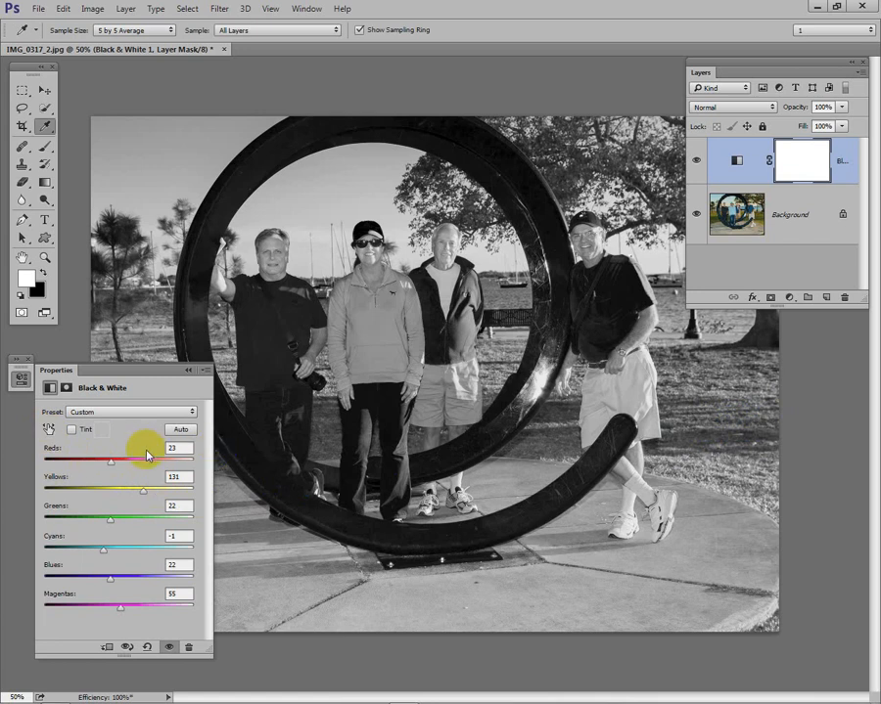
click(48, 432)
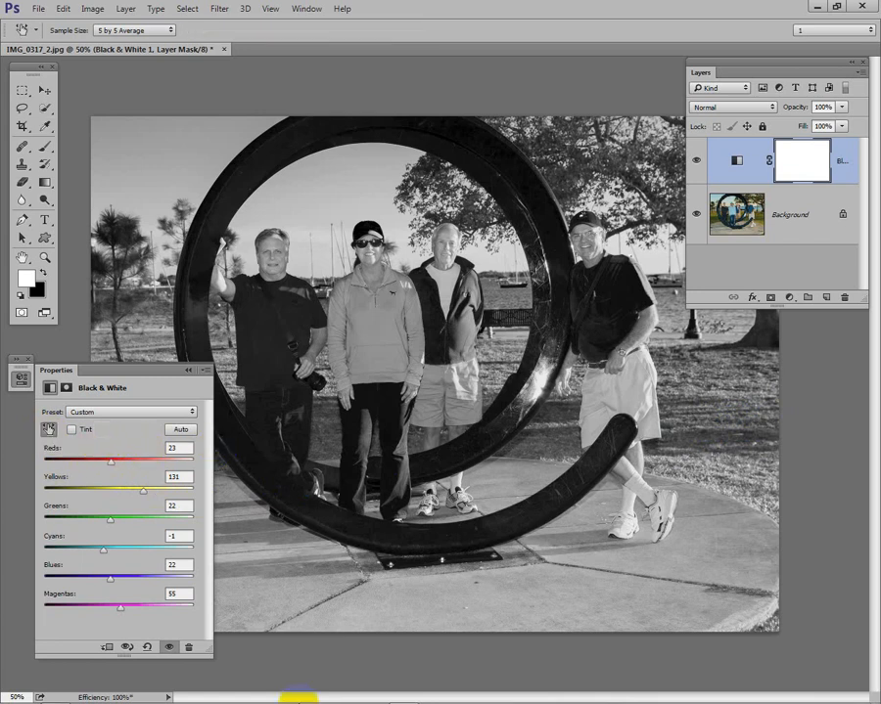
Step: Reset the Black & White adjustment to its default values and collapse its properties
mouse_move(294, 673)
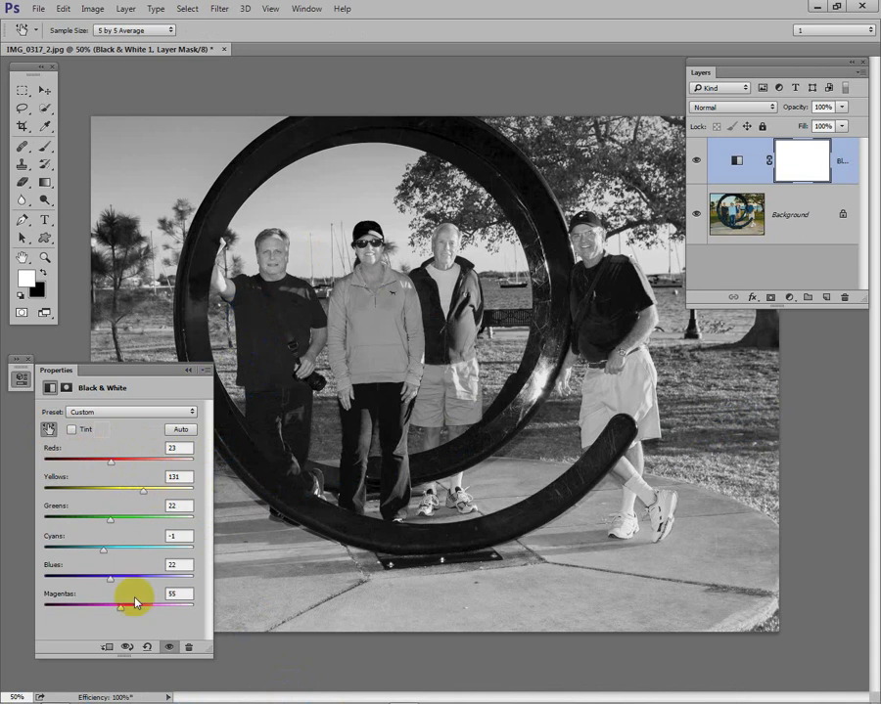
click(147, 647)
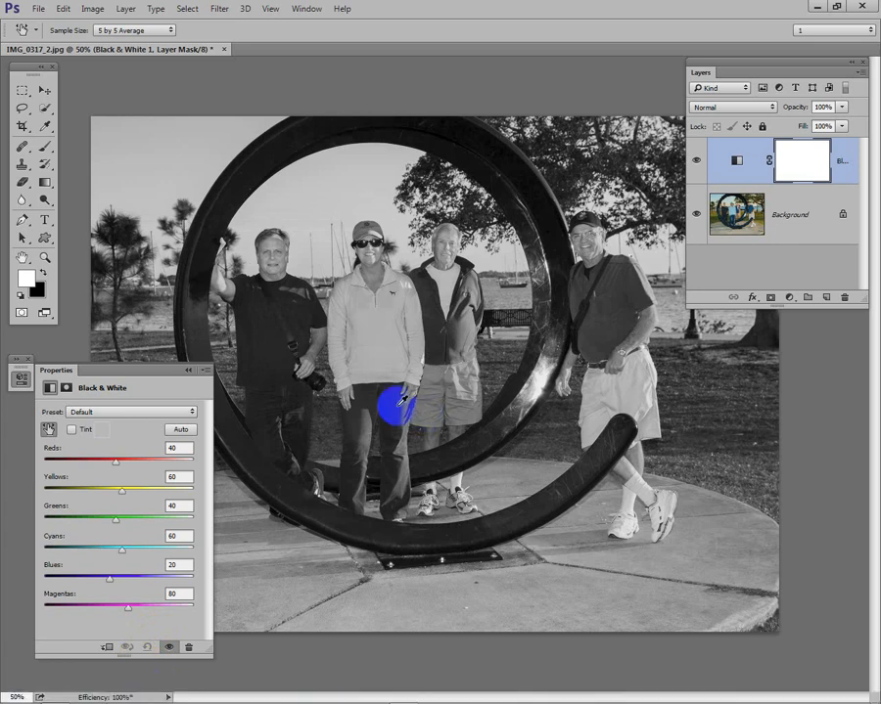
click(191, 367)
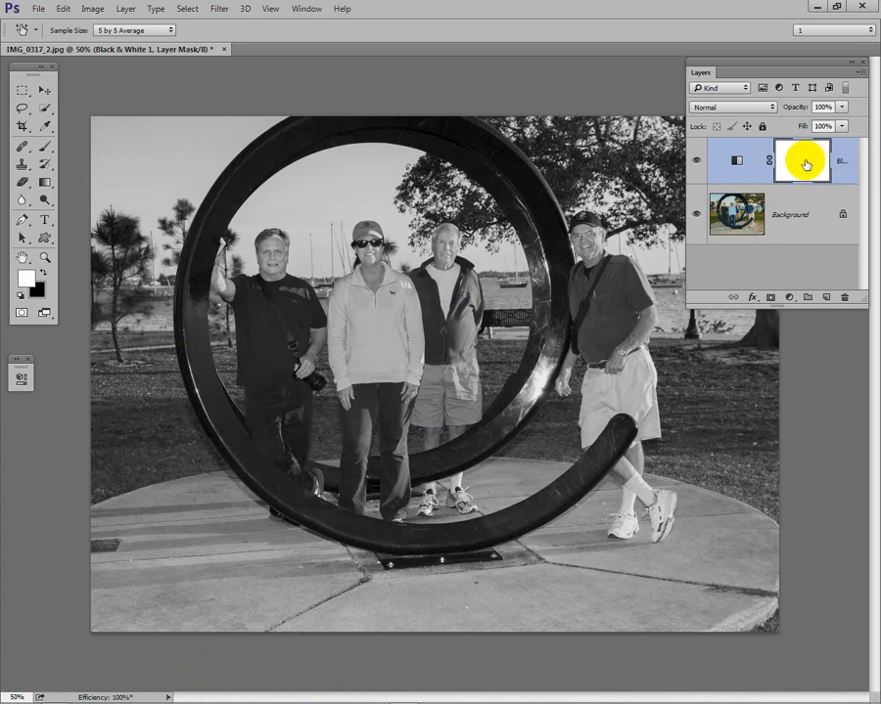
Step: Paint black on the adjustment's layer mask over the man in the dark T-shirt to restore his color, reducing the brush from 100 to 70
key(b)
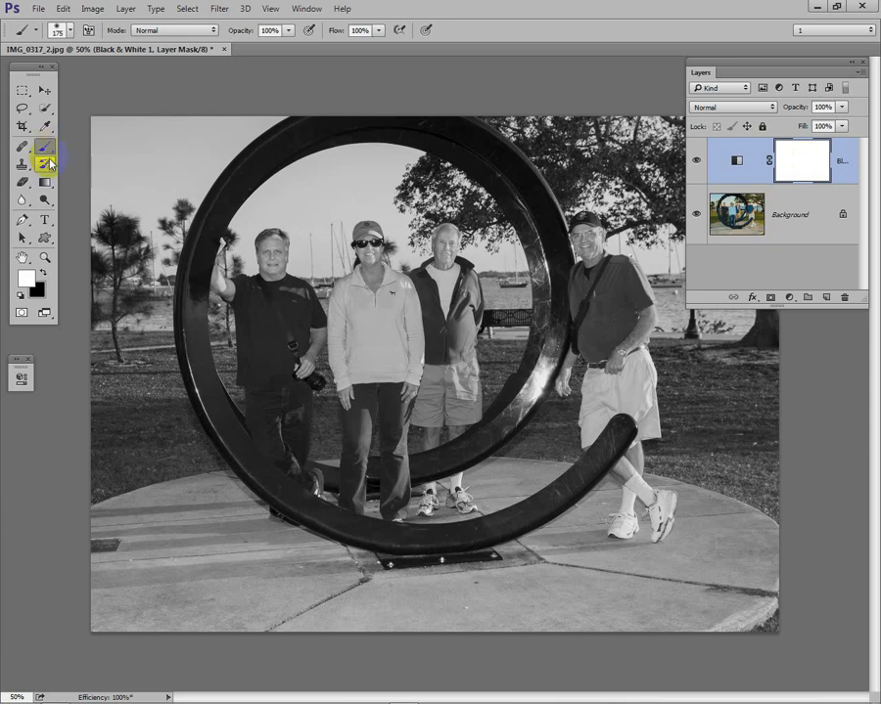
click(44, 274)
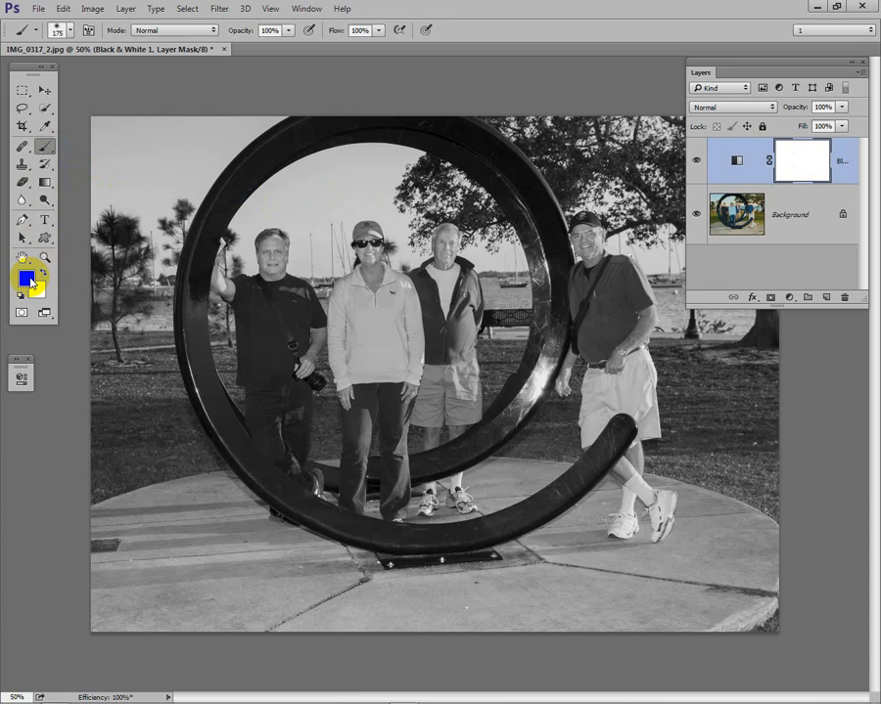
key(d)
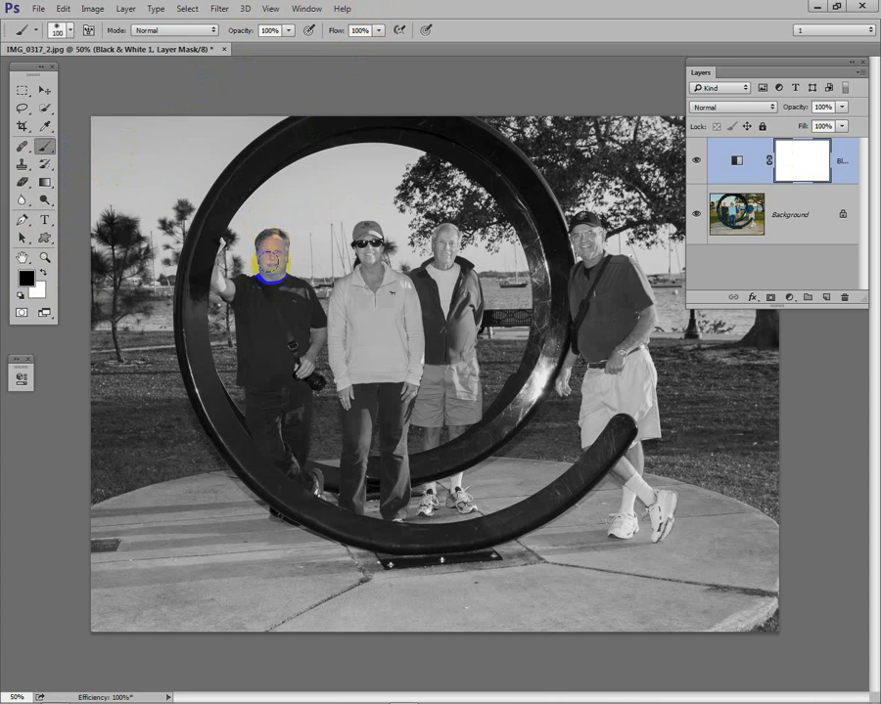
mouse_move(271, 252)
mouse_down()
mouse_move(298, 300)
mouse_move(306, 327)
mouse_move(290, 363)
mouse_move(275, 303)
mouse_move(257, 293)
mouse_move(247, 300)
mouse_move(258, 393)
mouse_move(268, 385)
mouse_move(282, 443)
mouse_move(294, 349)
mouse_move(254, 316)
mouse_move(276, 306)
mouse_move(250, 296)
mouse_move(244, 266)
mouse_move(224, 245)
mouse_move(227, 290)
mouse_move(321, 390)
mouse_up()
key(bracketleft)
key(bracketleft)
key(bracketleft)
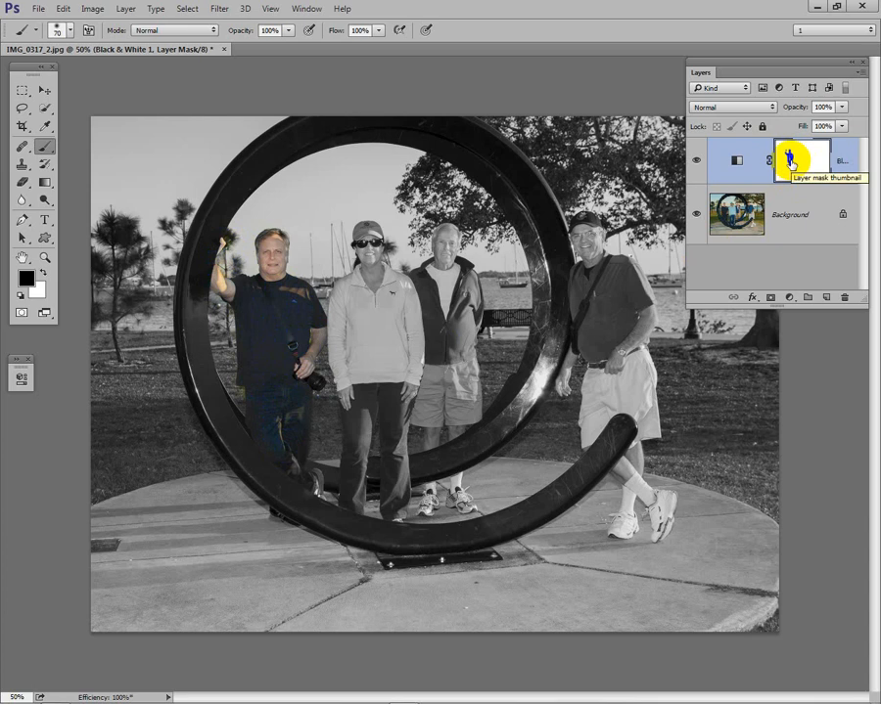
Step: Paint white on the layer mask with a size 40 brush over the colored grass beside the man's shirt hem
mouse_move(291, 348)
mouse_down()
mouse_move(283, 386)
mouse_move(192, 290)
mouse_move(290, 409)
mouse_move(373, 458)
mouse_up()
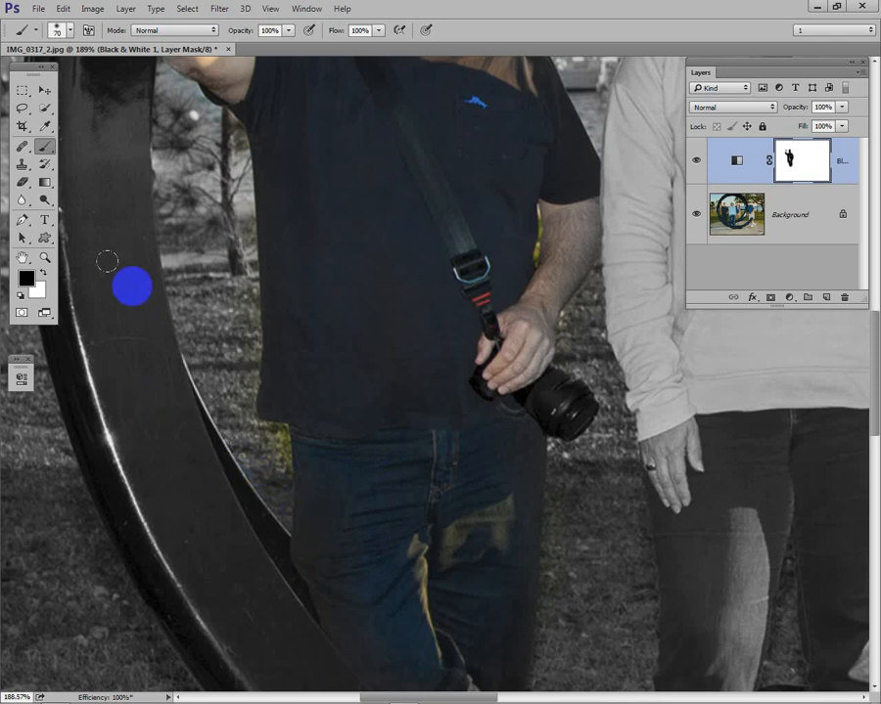
click(44, 274)
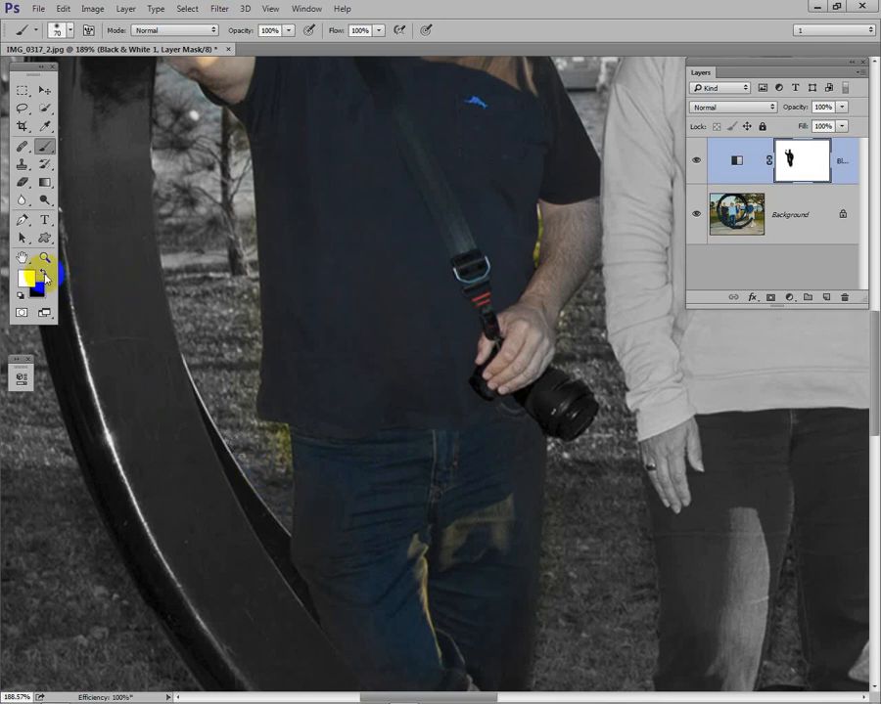
key(bracketleft)
key(bracketleft)
key(bracketleft)
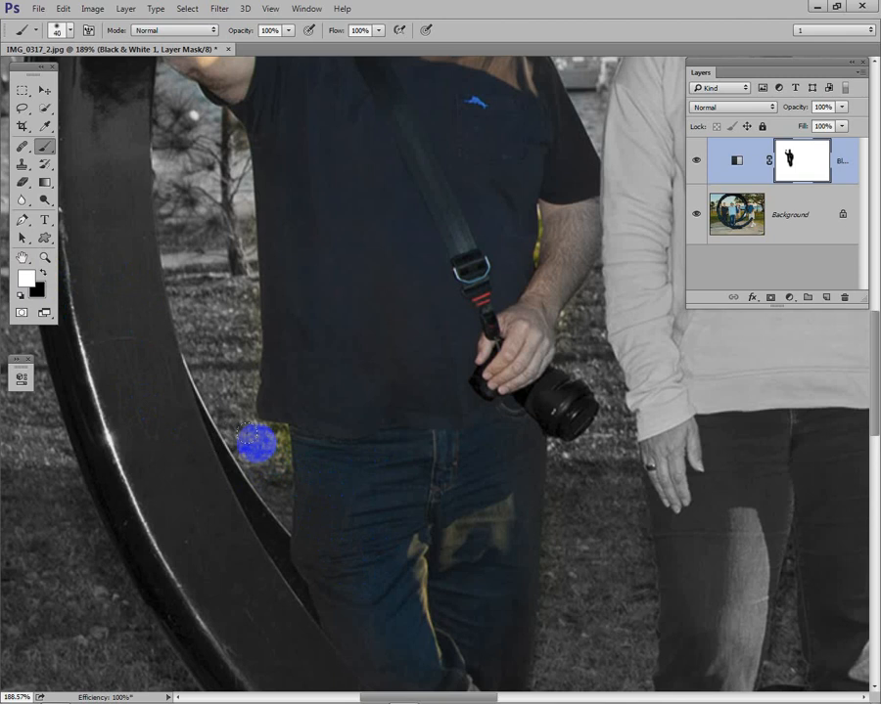
mouse_move(251, 431)
mouse_down()
mouse_move(268, 432)
mouse_move(268, 468)
mouse_move(268, 431)
mouse_move(267, 443)
mouse_up()
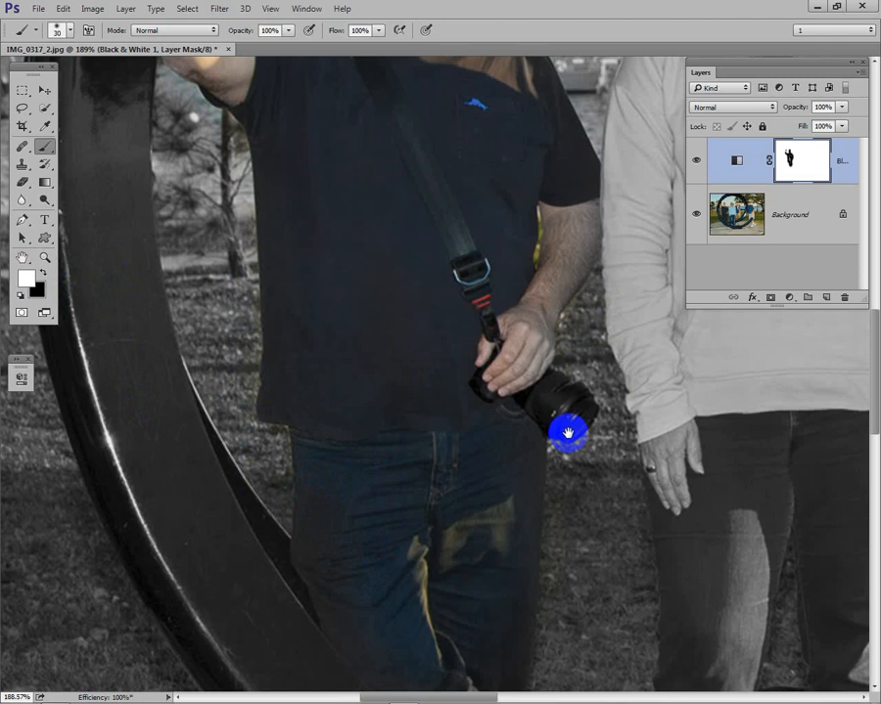
Step: Paint white on the mask with a size 30 brush to clear stray color beside the man's raised arm
drag(569, 432, 561, 550)
mouse_move(486, 425)
mouse_down()
mouse_move(535, 499)
mouse_move(522, 481)
mouse_up()
mouse_move(247, 139)
mouse_down()
mouse_move(236, 142)
mouse_move(248, 184)
mouse_move(218, 224)
mouse_up()
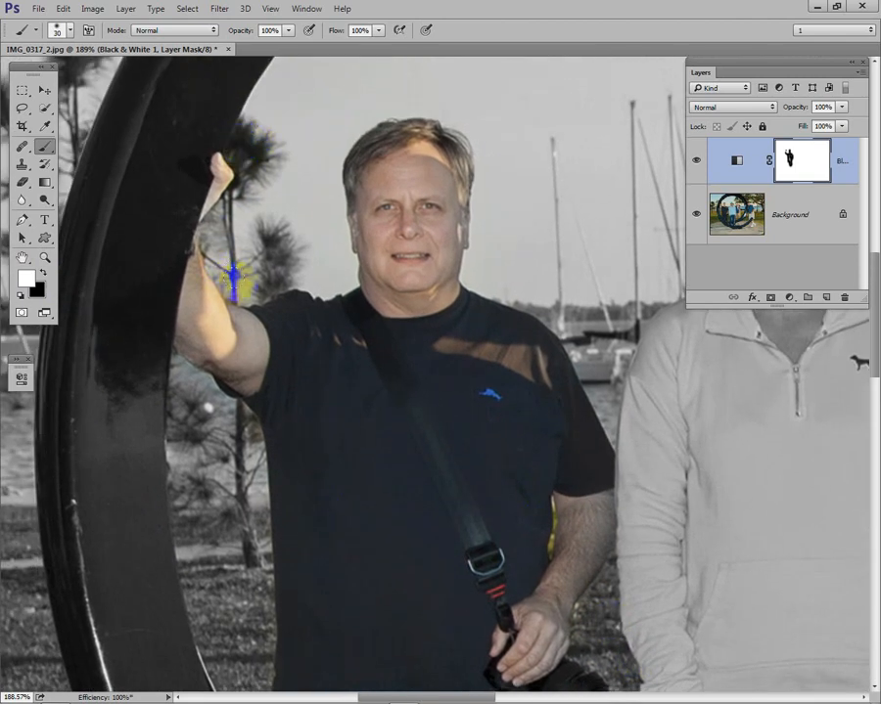
drag(311, 380, 250, 129)
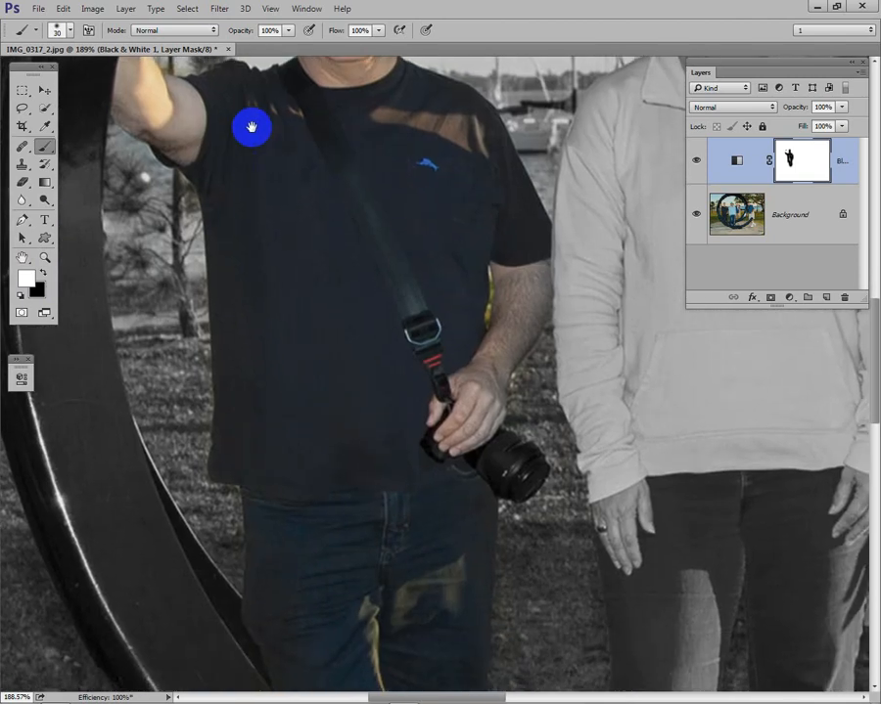
Step: Paint white on the mask with a size 6 brush over the yellow grass between the man's torso and lowered arm
drag(452, 514, 371, 593)
key(bracketleft)
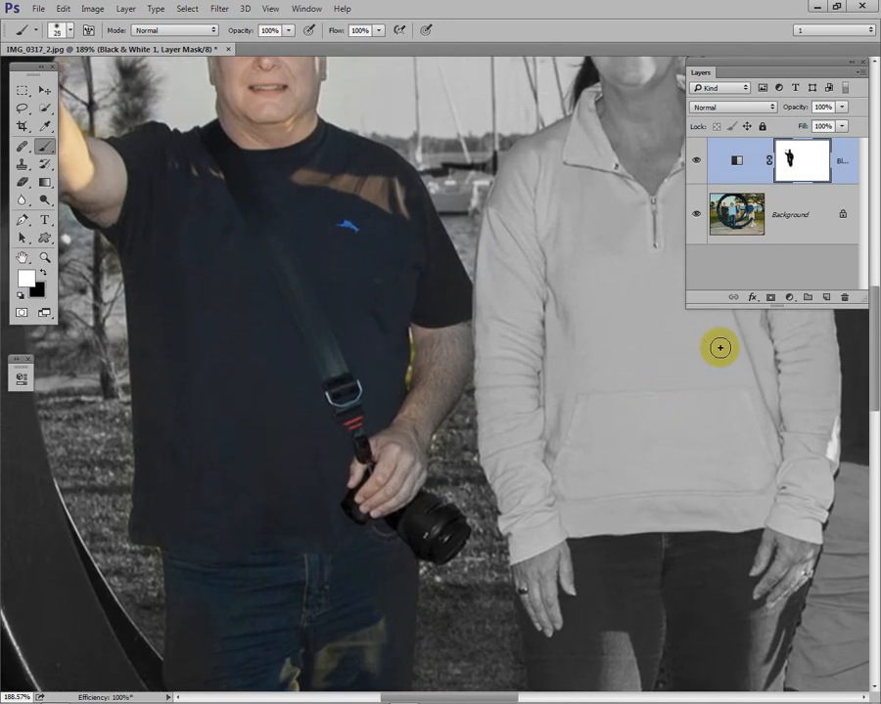
click(324, 274)
key(bracketleft)
click(44, 275)
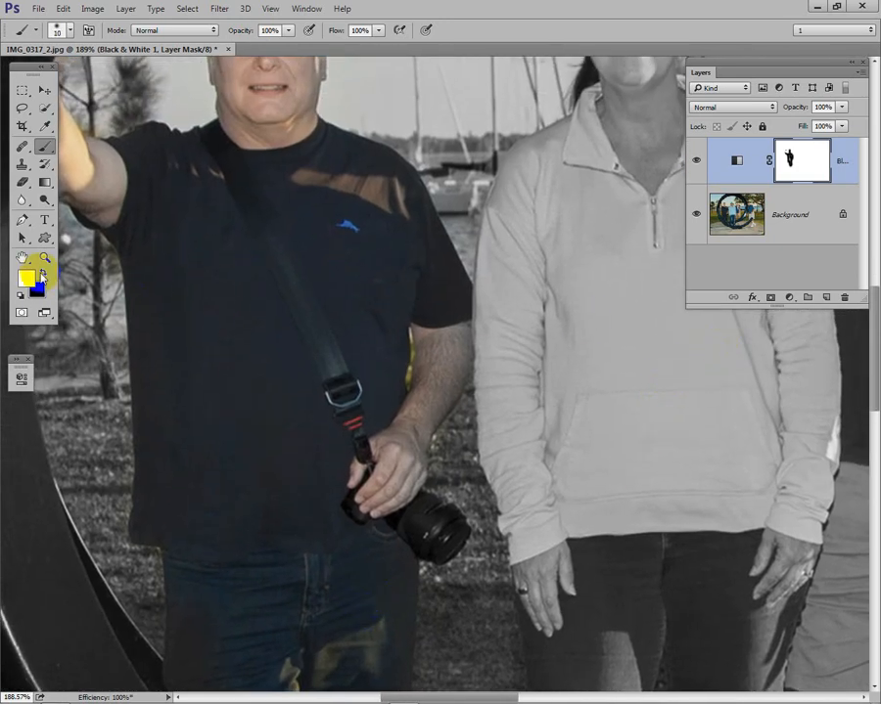
key(bracketleft)
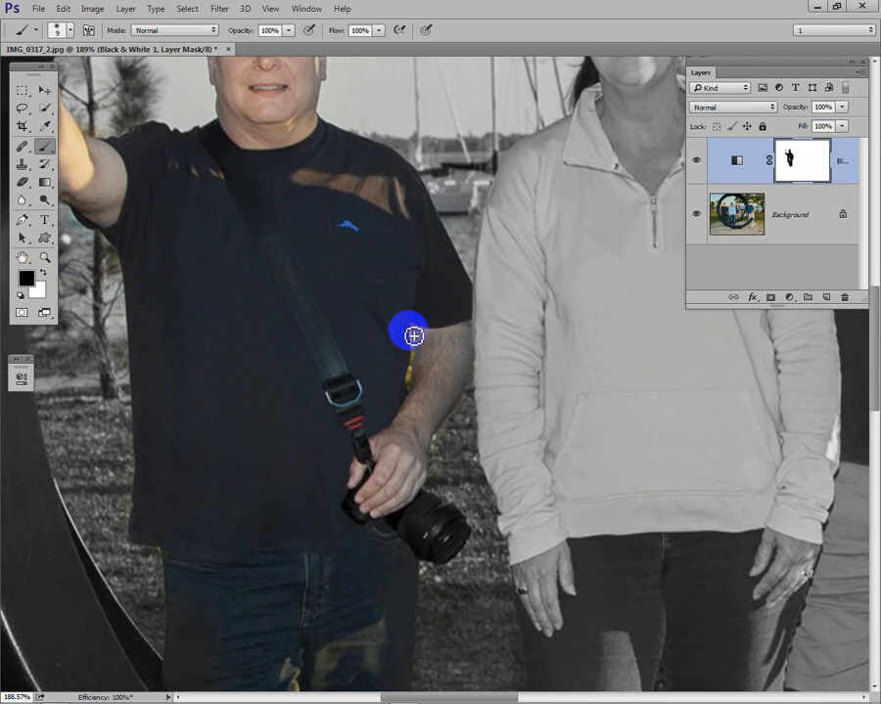
mouse_move(416, 338)
mouse_down()
mouse_move(415, 391)
mouse_move(417, 344)
mouse_move(415, 387)
mouse_move(382, 495)
mouse_move(397, 554)
mouse_move(390, 530)
mouse_up()
key(bracketleft)
key(space)
mouse_move(390, 526)
mouse_down()
mouse_move(459, 159)
mouse_move(445, 417)
mouse_up()
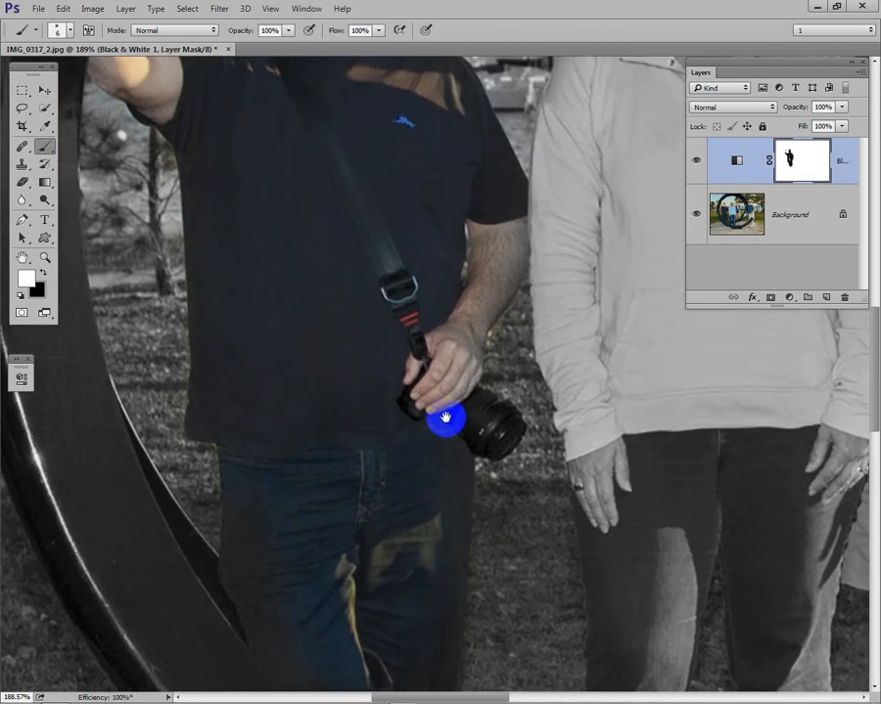
Step: Display the layer mask alone and paint black over the gray gaps in the figure's torso and legs, enlarging the brush to 45
alt+click(796, 165)
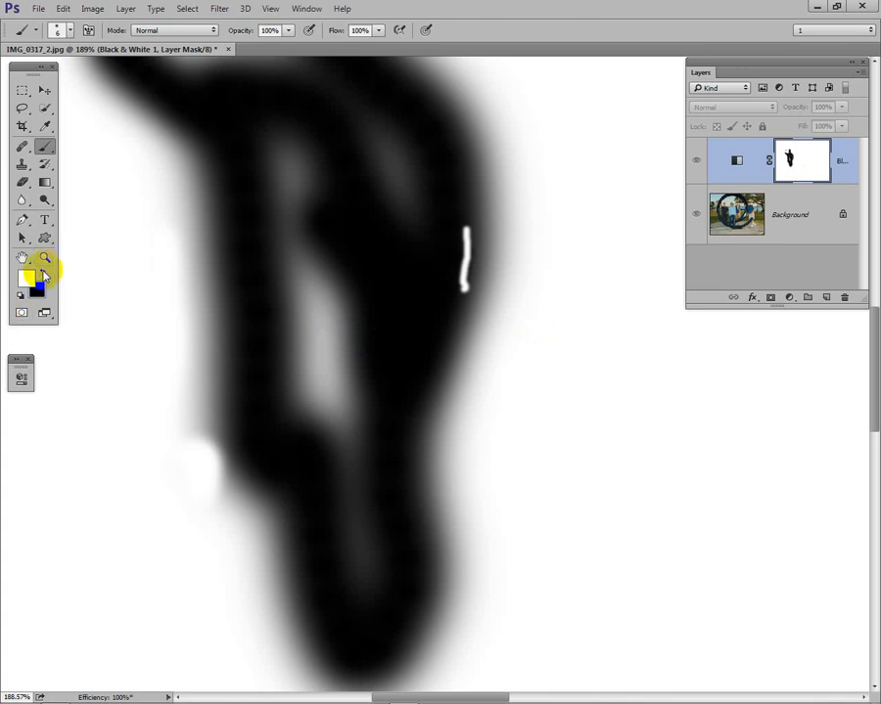
click(43, 272)
click(354, 236)
key(bracketright)
key(bracketright)
key(bracketright)
key(bracketright)
key(bracketright)
key(bracketright)
key(bracketright)
key(bracketright)
key(bracketright)
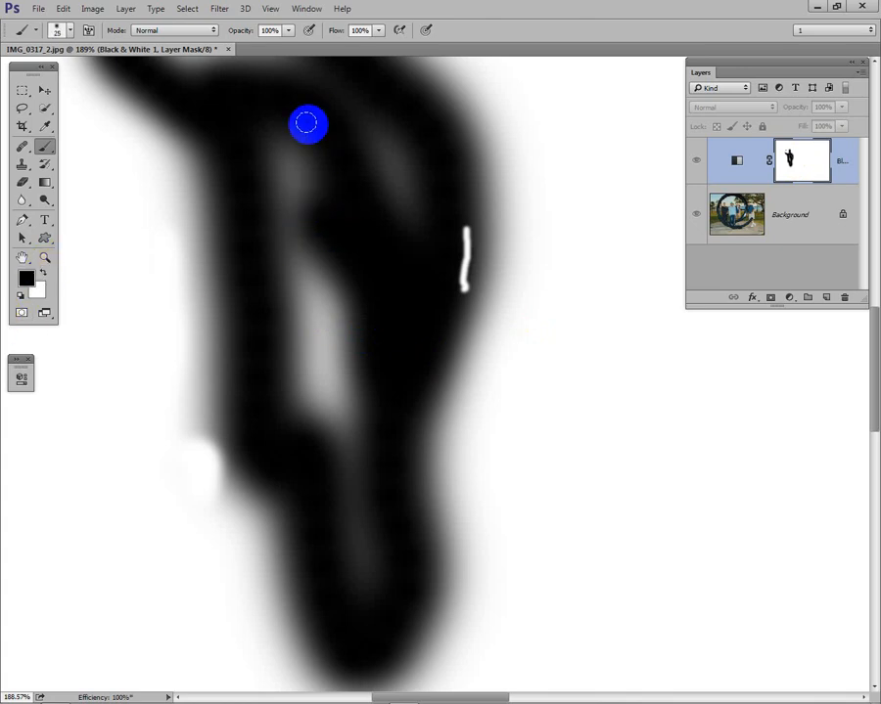
key(bracketright)
mouse_move(277, 143)
mouse_down()
mouse_move(298, 239)
mouse_move(291, 138)
mouse_move(271, 252)
mouse_move(327, 313)
mouse_move(297, 390)
mouse_move(338, 478)
mouse_move(324, 536)
mouse_move(273, 338)
mouse_move(367, 333)
mouse_move(407, 604)
mouse_move(421, 636)
mouse_up()
Step: Paint black over the gray streak in the mask's chest area and return to the whole photo fitted on screen
key(space)
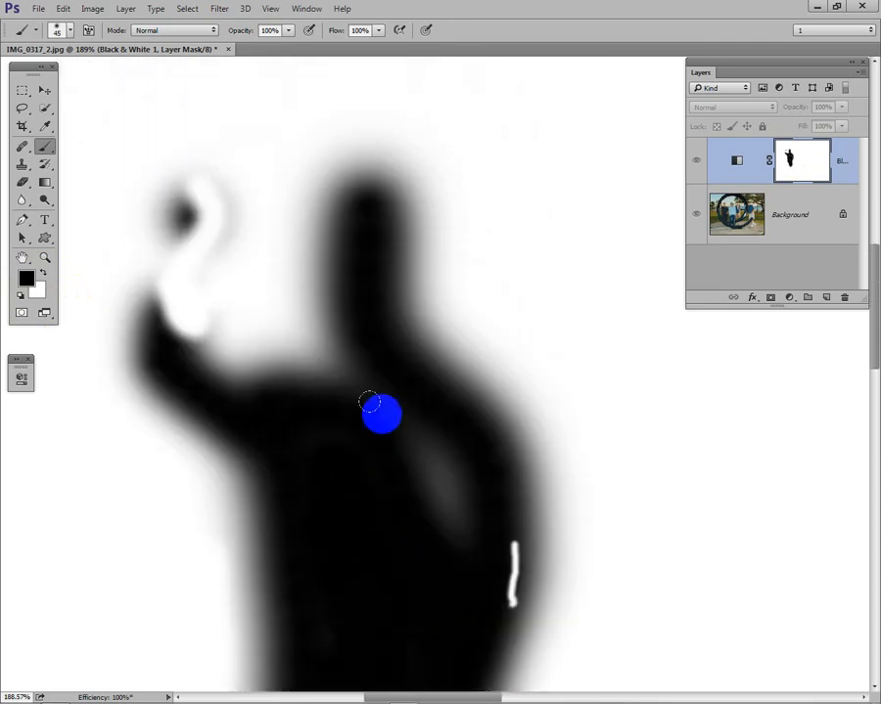
mouse_move(383, 390)
mouse_down()
mouse_move(435, 500)
mouse_move(436, 479)
mouse_move(445, 519)
mouse_move(435, 533)
mouse_up()
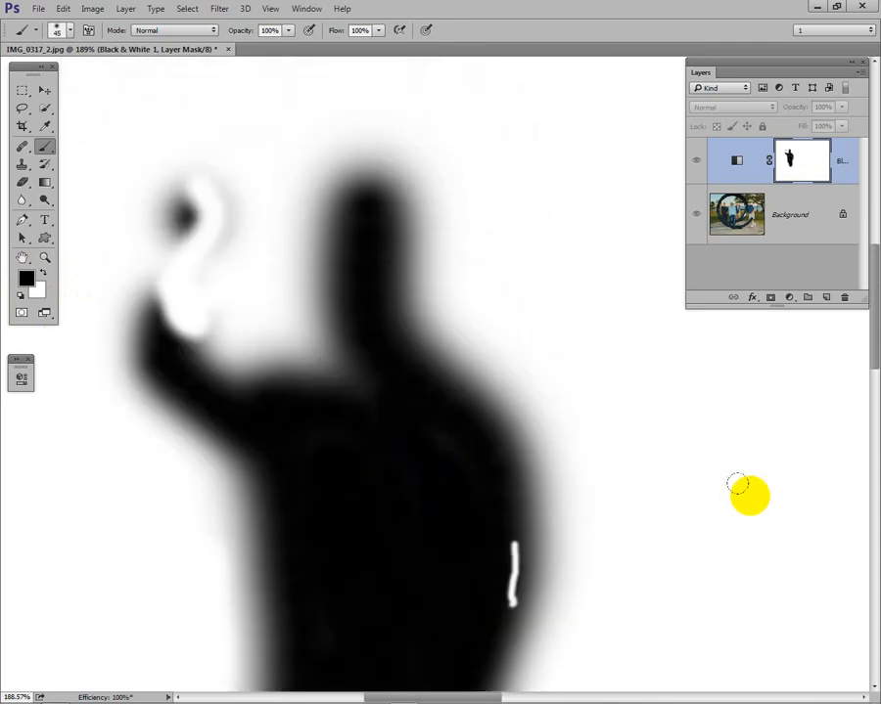
click(736, 161)
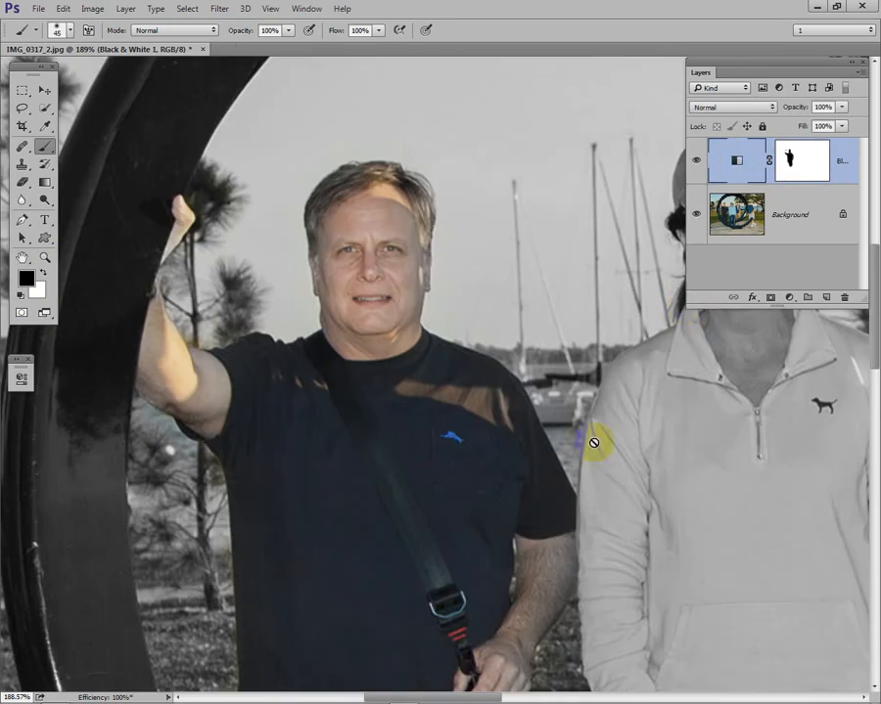
drag(484, 504, 454, 415)
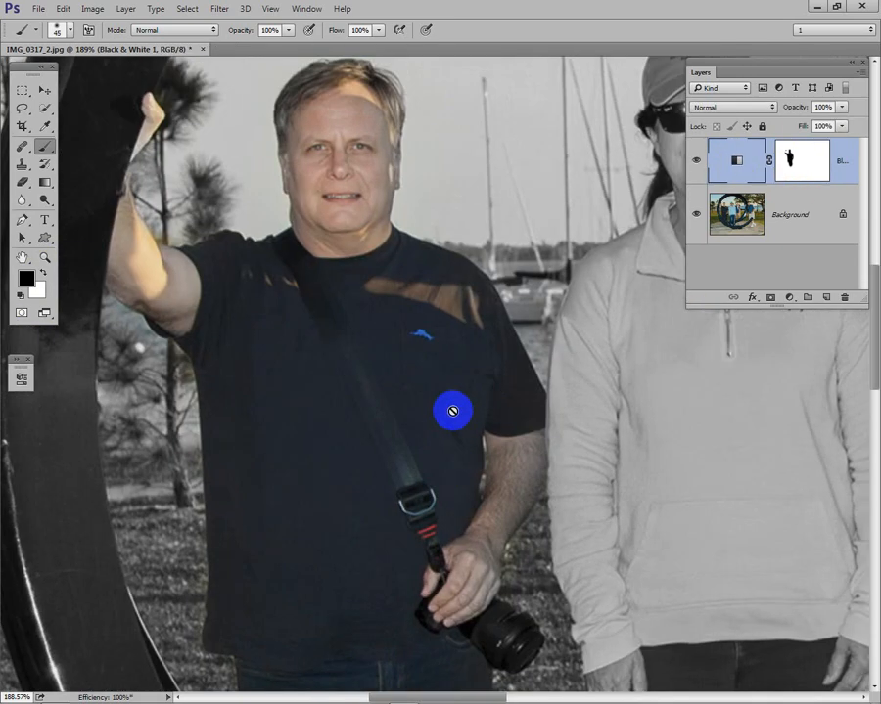
key(ctrl+0)
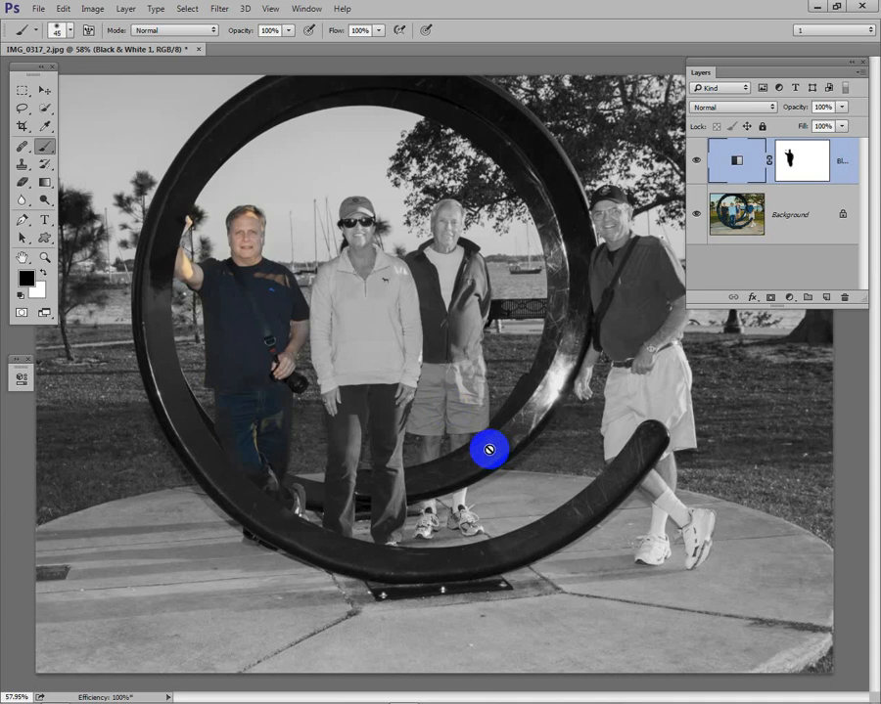
Step: Quick-select the woman's head and pullover, subtracting the background spill beside her shoulder and face
mouse_move(489, 450)
mouse_down()
mouse_move(473, 372)
mouse_move(449, 345)
mouse_move(429, 351)
mouse_up()
click(44, 108)
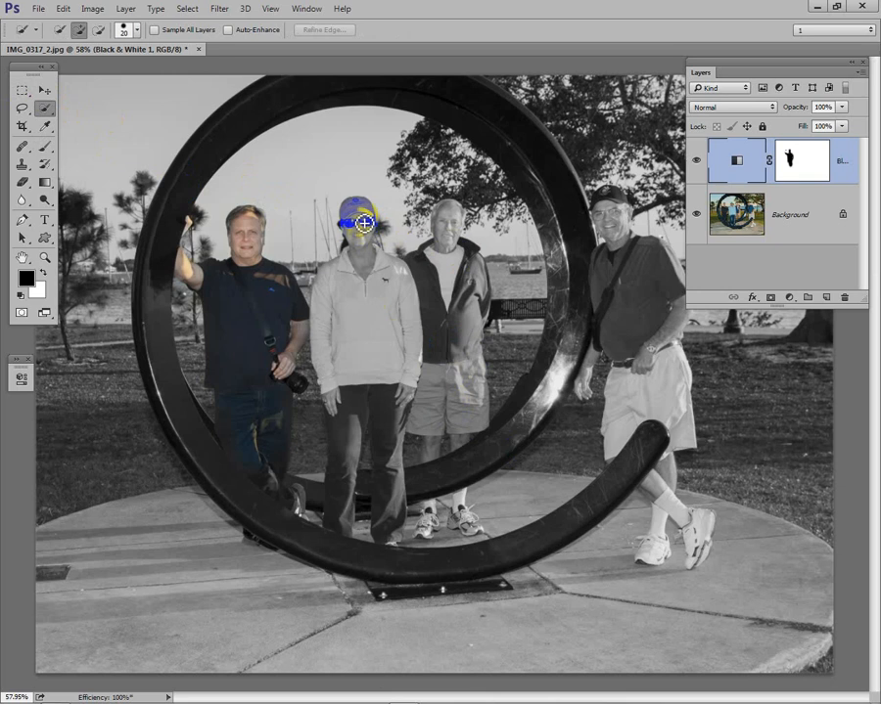
mouse_move(362, 216)
mouse_down()
mouse_move(368, 280)
mouse_move(393, 301)
mouse_move(395, 325)
mouse_up()
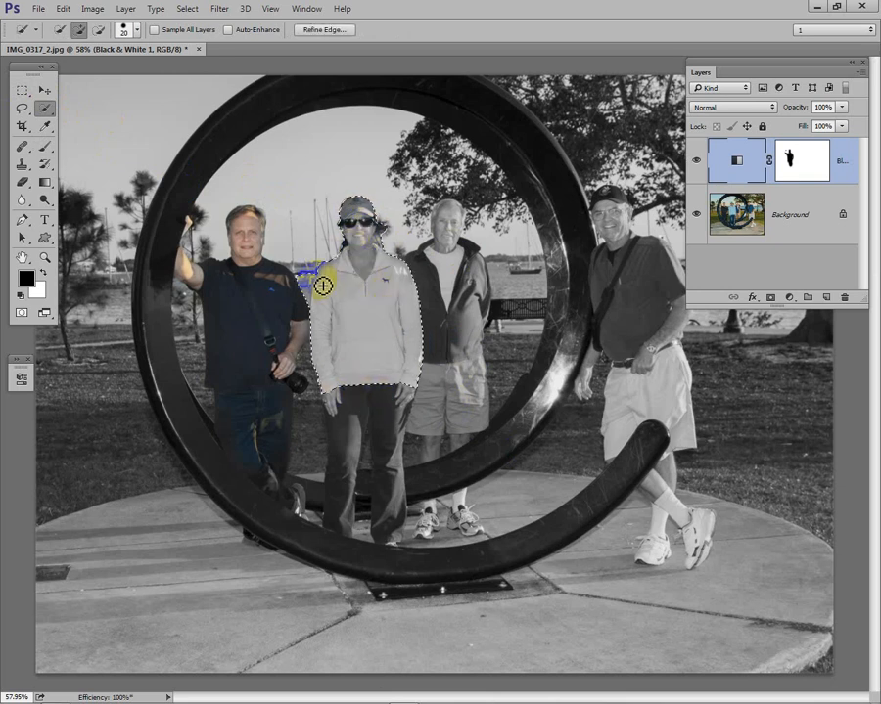
key(alt)
drag(318, 275, 306, 305)
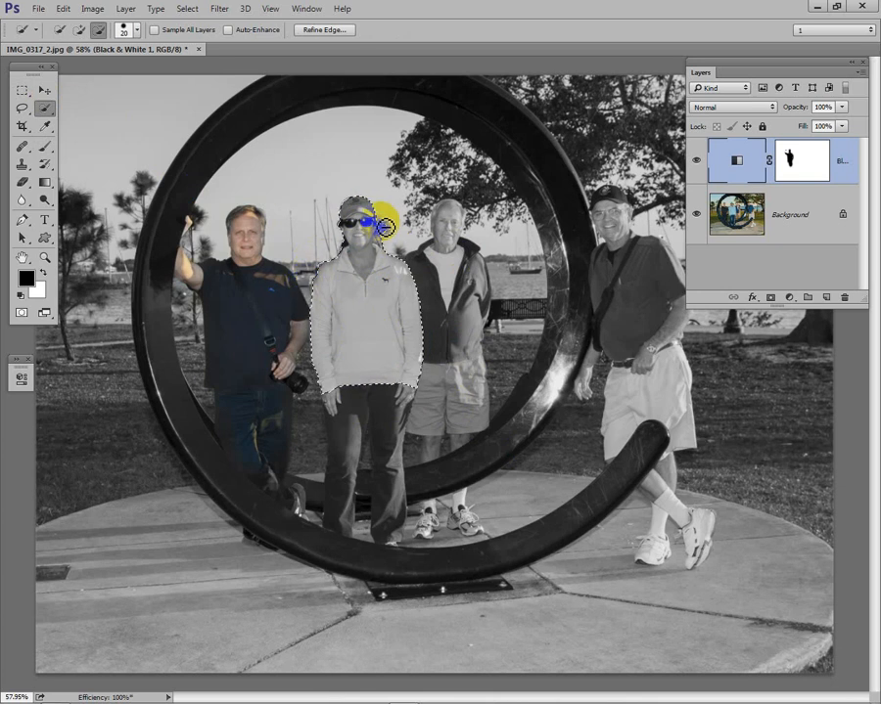
drag(385, 227, 386, 244)
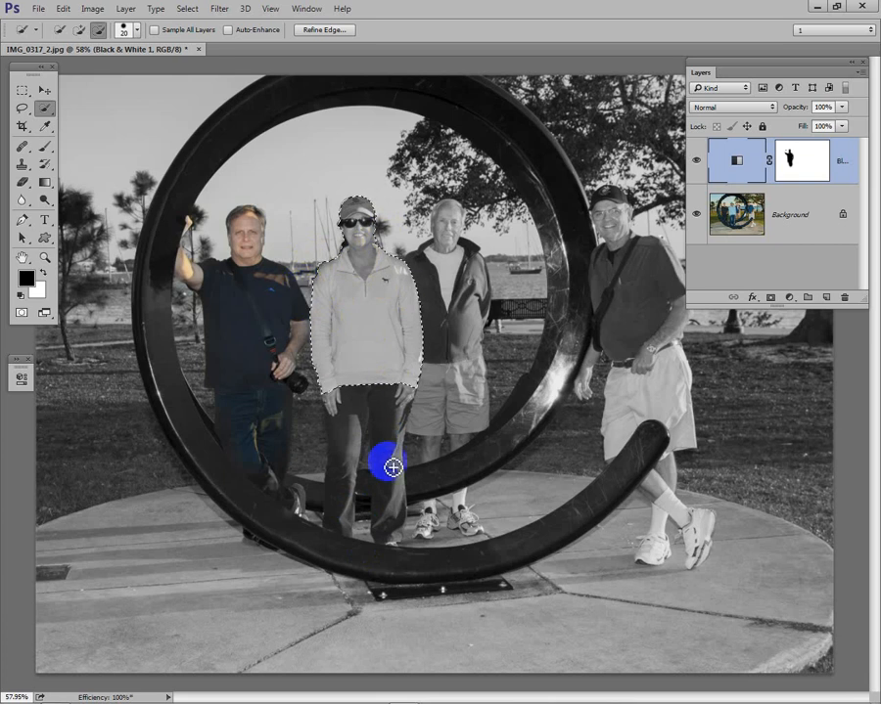
Step: Extend the selection over the woman's hands and trousers and the two other men still in black and white
click(339, 397)
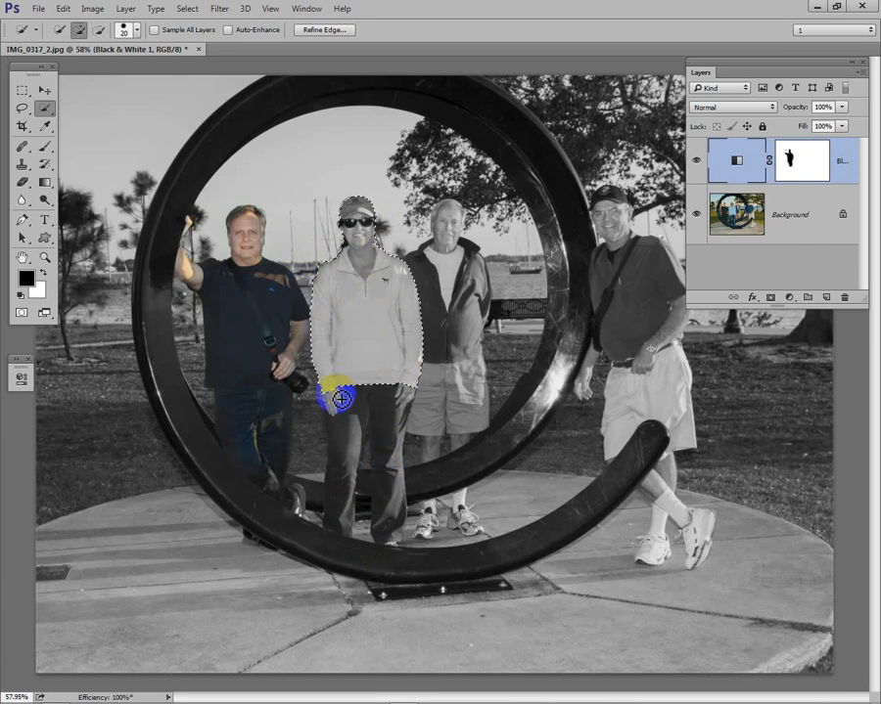
mouse_move(395, 409)
mouse_down()
mouse_move(388, 485)
mouse_move(394, 526)
mouse_up()
mouse_move(353, 421)
mouse_down()
mouse_move(354, 525)
mouse_move(321, 480)
mouse_up()
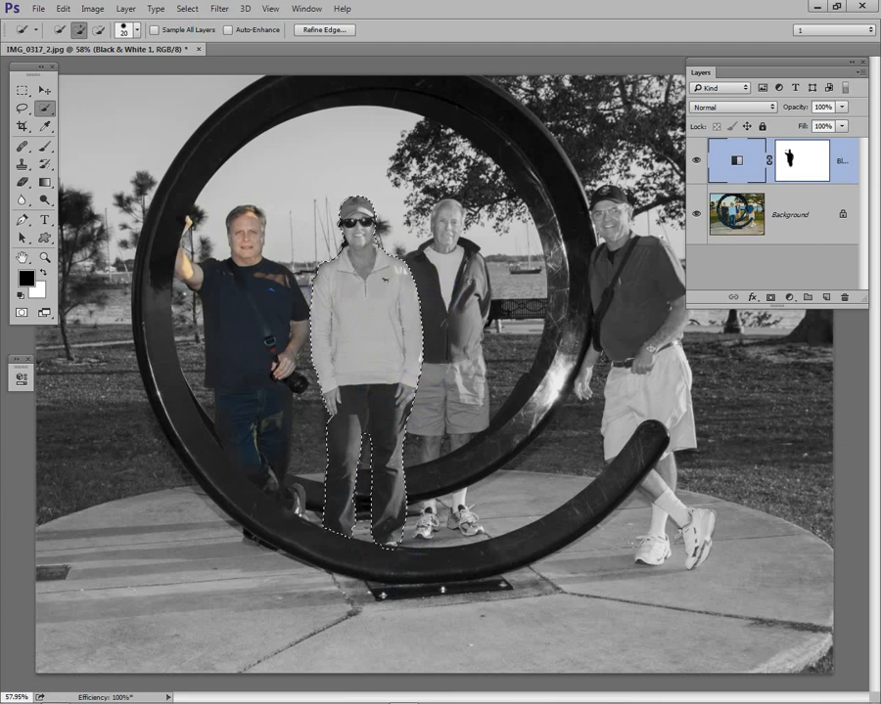
click(374, 686)
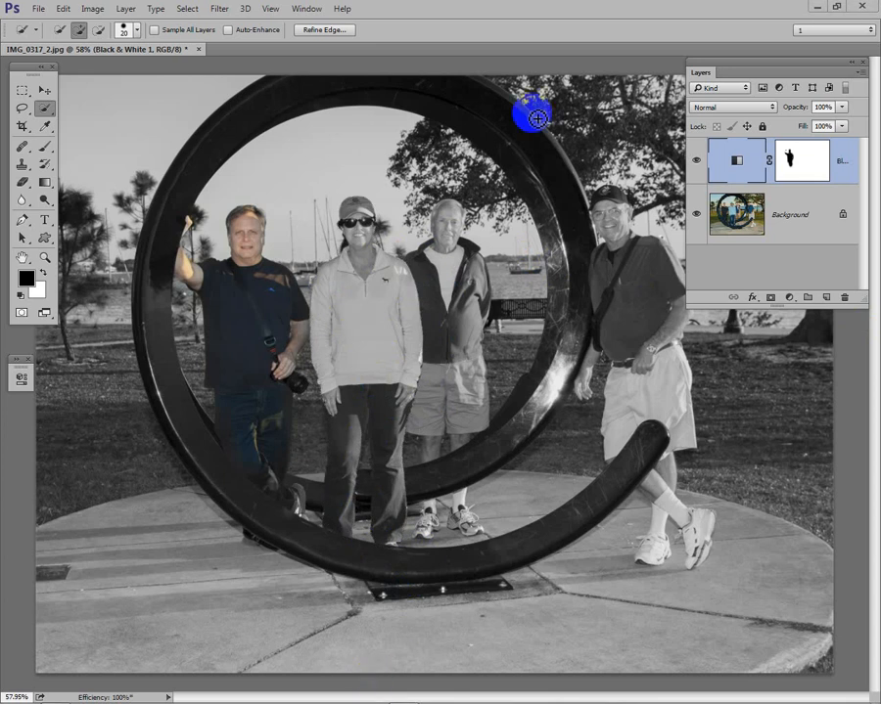
key(ctrl+z)
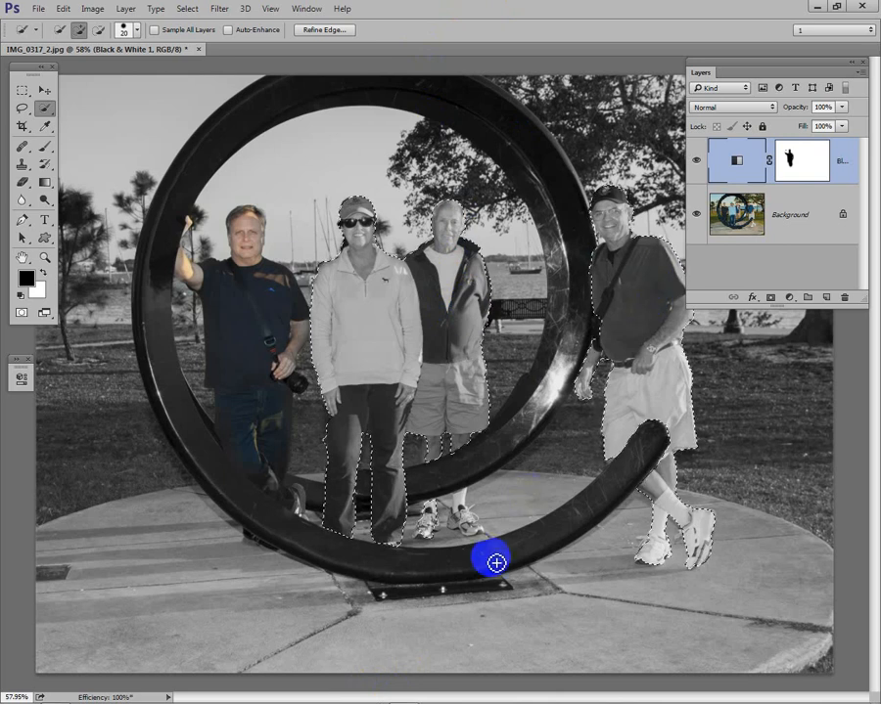
Step: Add the jacketed man's unselected sock and shoe to the selection by outlining them with the Lasso tool
key(z)
drag(401, 482, 548, 577)
key(w)
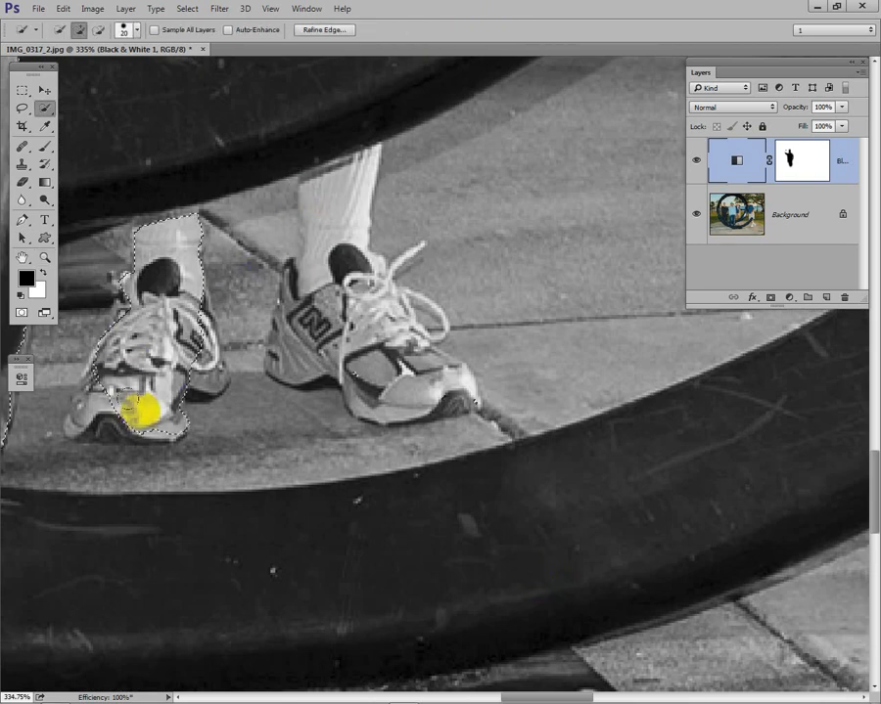
click(202, 358)
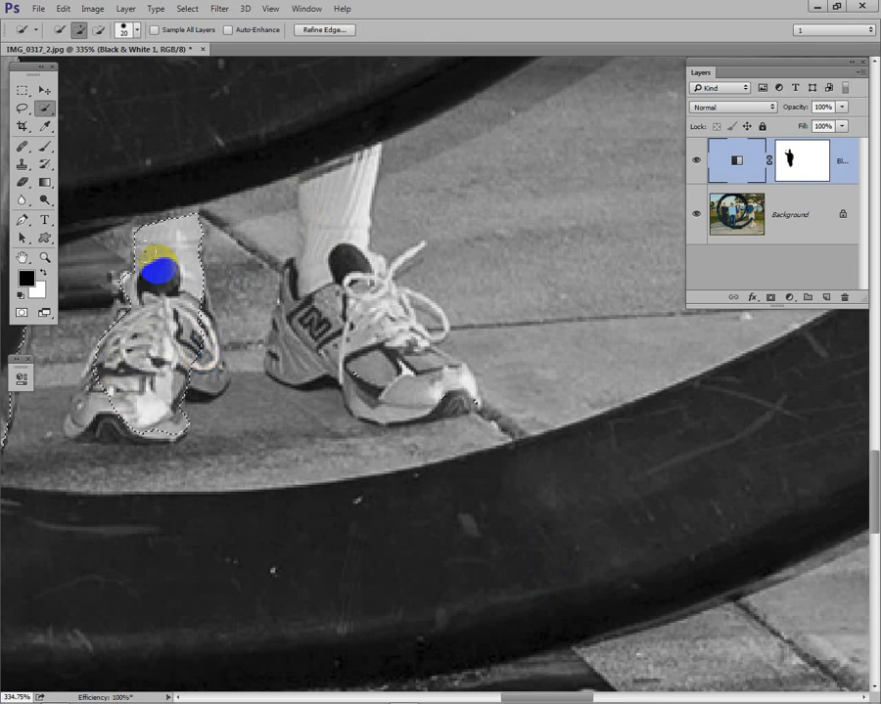
key(l)
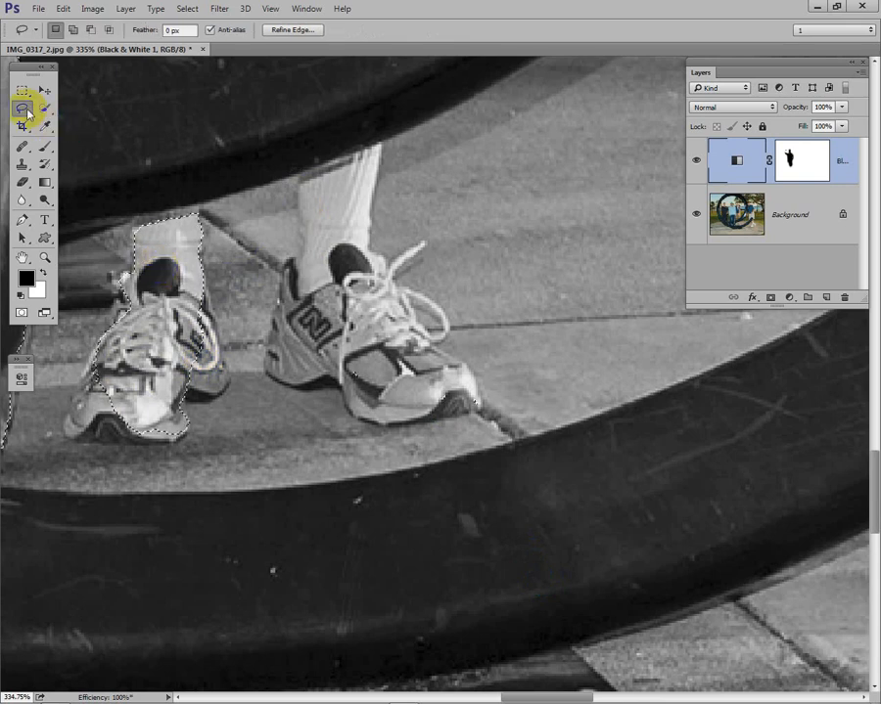
key(shift)
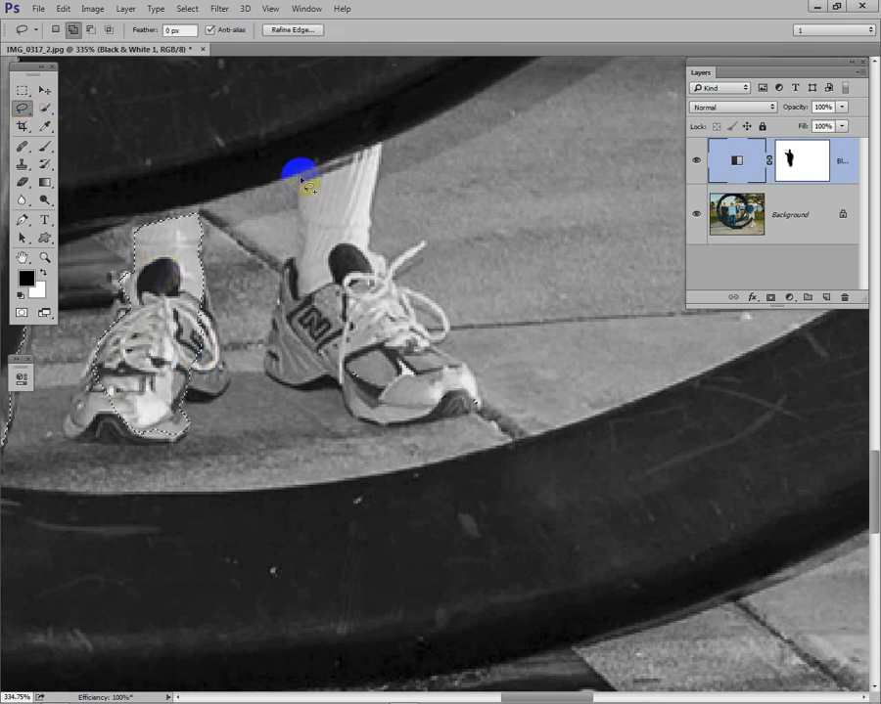
drag(299, 177, 306, 208)
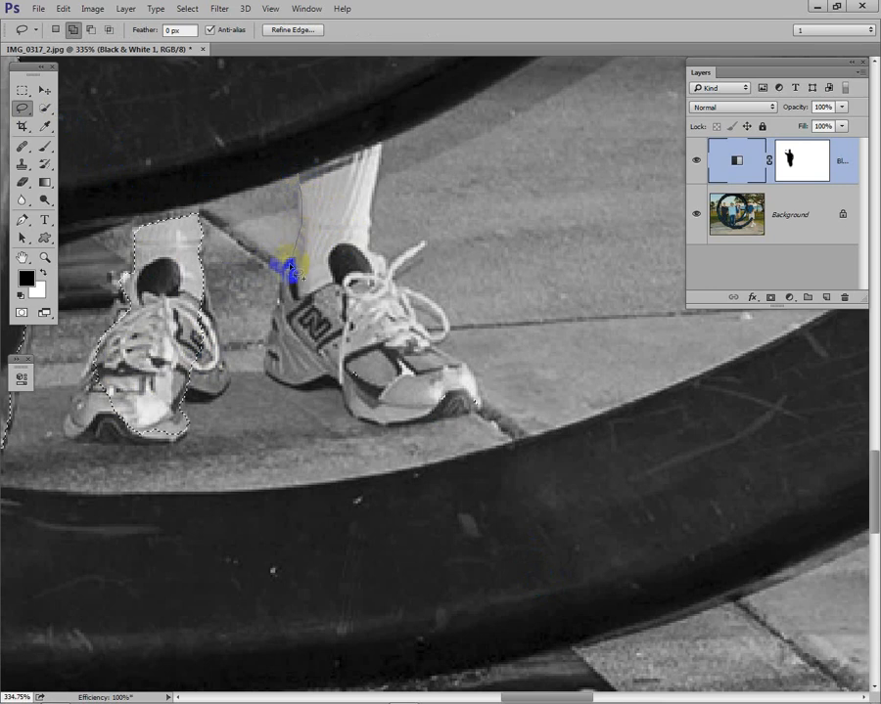
drag(292, 273, 286, 305)
mouse_move(274, 362)
mouse_down()
mouse_move(271, 376)
mouse_move(338, 399)
mouse_move(360, 425)
mouse_move(456, 411)
mouse_move(468, 382)
mouse_up()
mouse_move(431, 333)
mouse_down()
mouse_move(377, 252)
mouse_move(380, 147)
mouse_move(313, 164)
mouse_move(290, 257)
mouse_up()
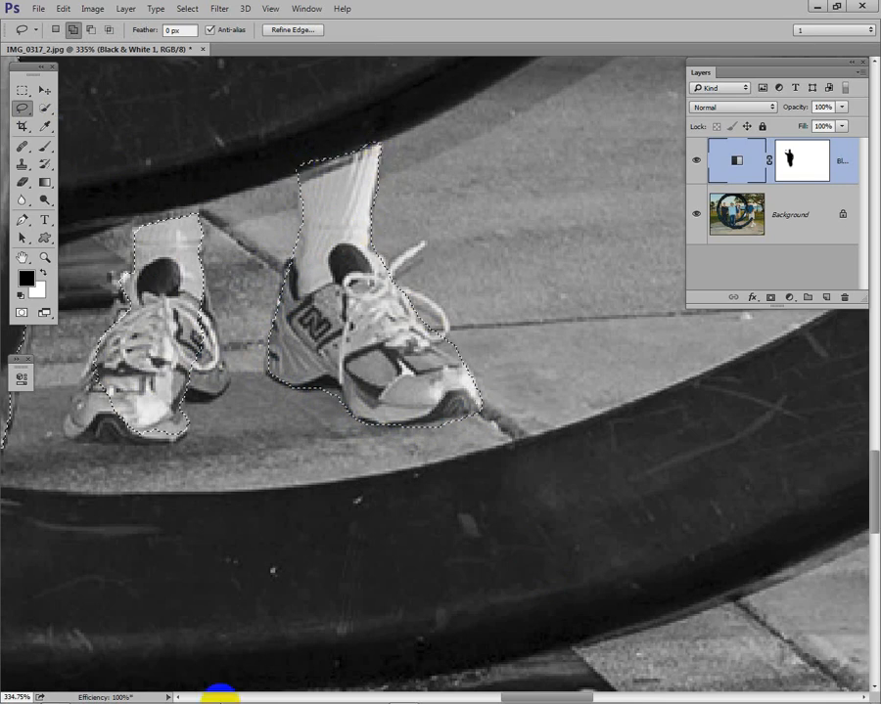
Step: Lasso the missing edges of the jacketed man's other shoe into the selection and fit the whole photo on screen
mouse_move(176, 696)
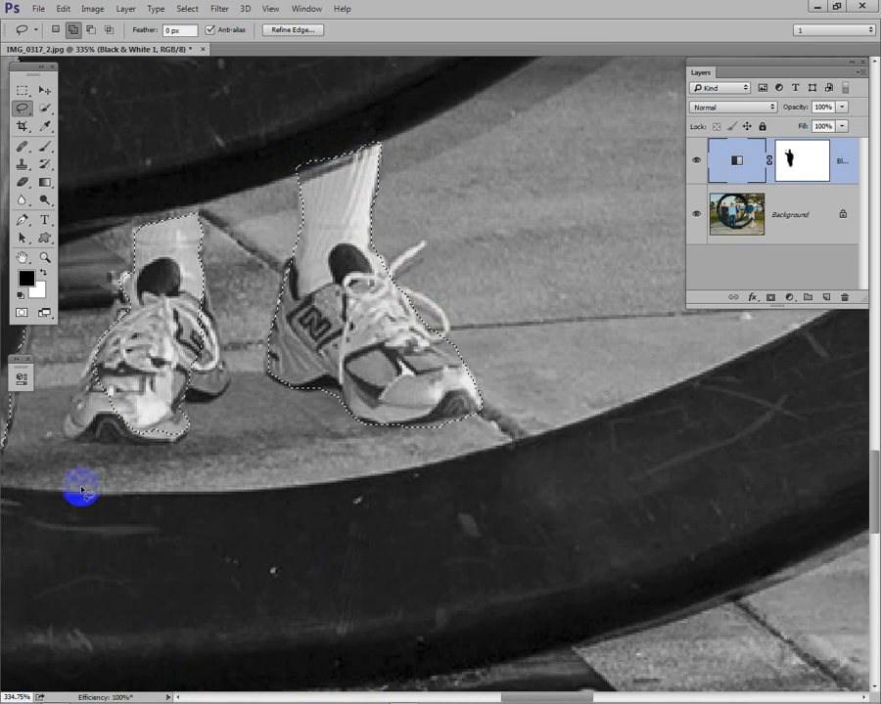
mouse_move(98, 365)
mouse_down()
mouse_move(66, 403)
mouse_move(66, 429)
mouse_move(110, 448)
mouse_move(173, 448)
mouse_move(183, 413)
mouse_move(132, 364)
mouse_move(200, 431)
mouse_up()
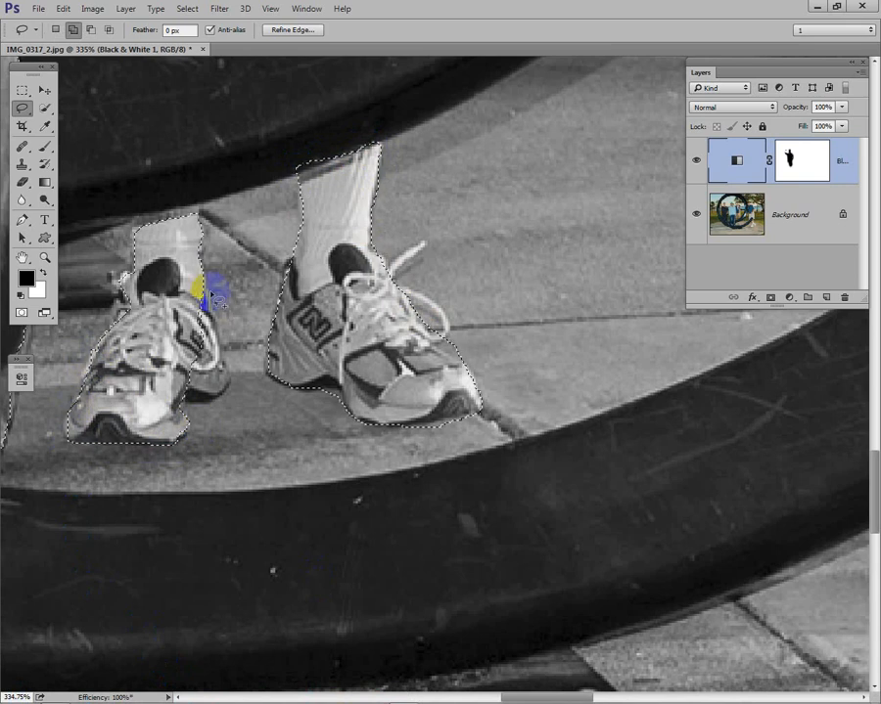
mouse_move(203, 275)
mouse_down()
mouse_move(232, 394)
mouse_move(194, 401)
mouse_move(168, 382)
mouse_move(163, 356)
mouse_up()
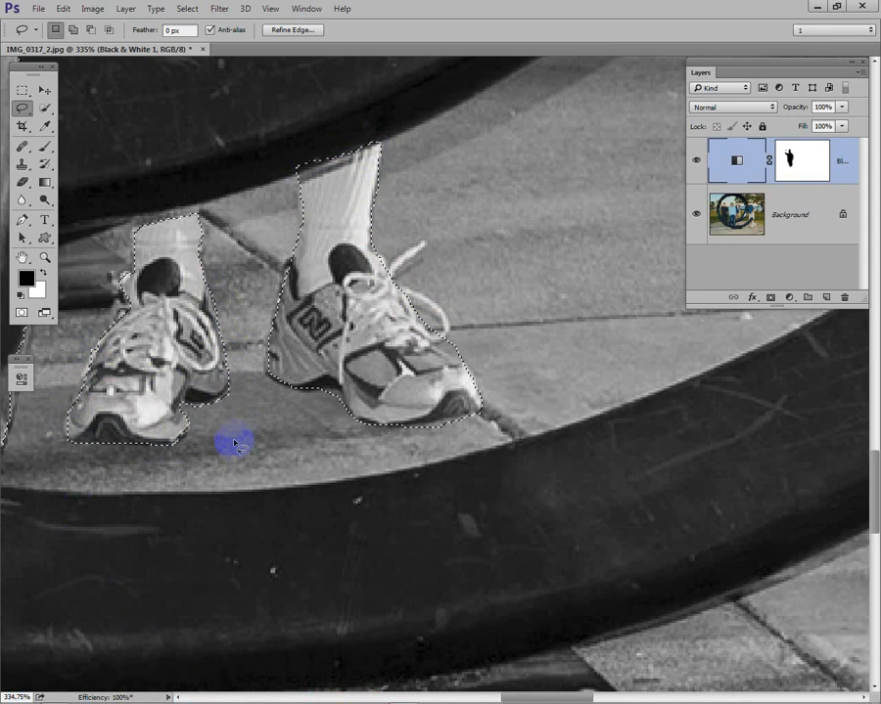
key(ctrl+0)
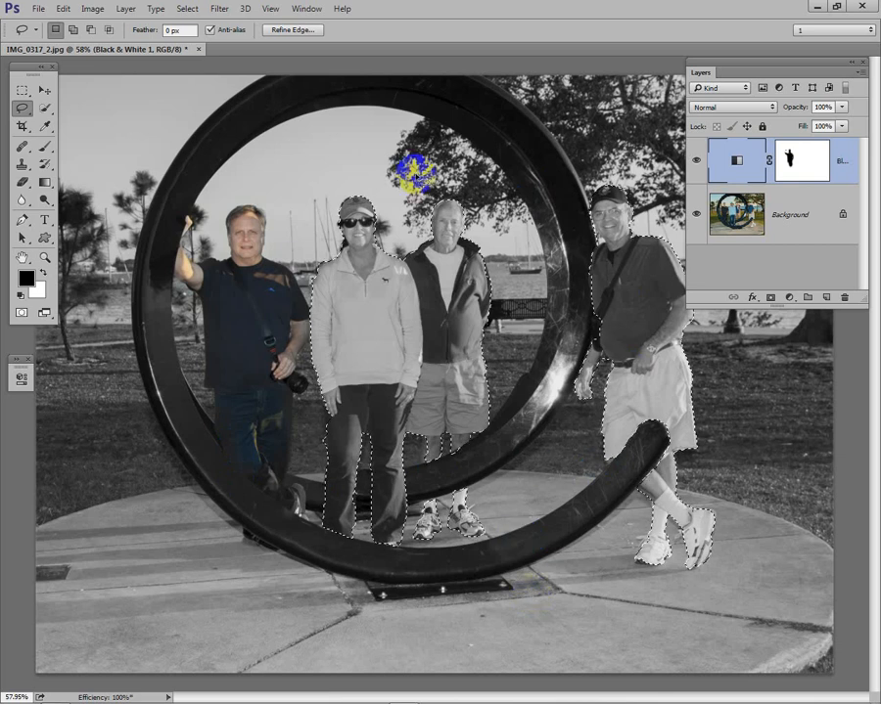
Step: Refine the edge of the people selection with Smooth set to 25 and output it as a selection
click(292, 31)
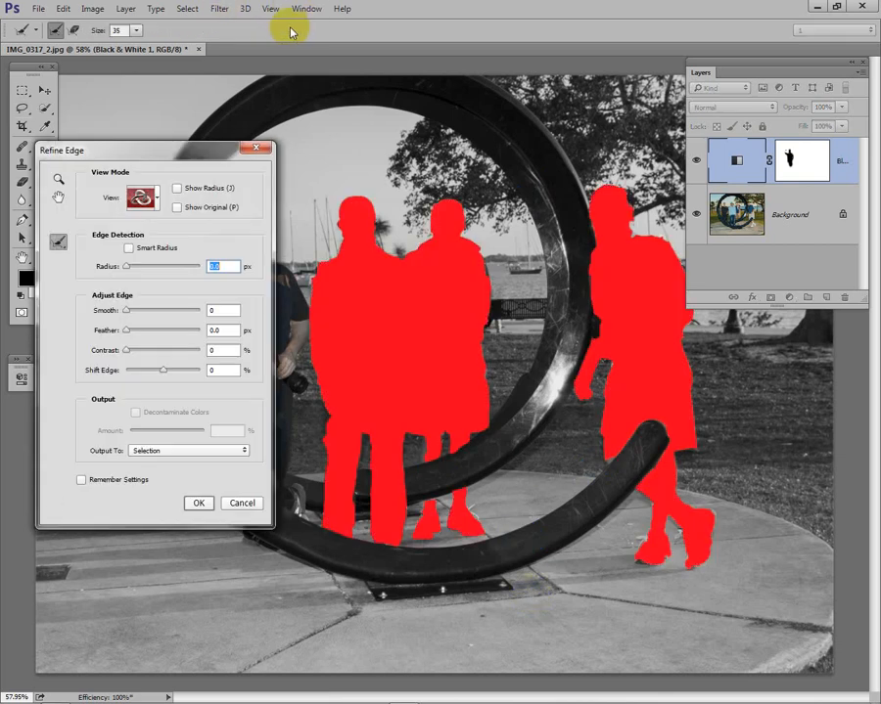
click(145, 311)
mouse_move(145, 312)
mouse_down()
mouse_move(154, 319)
mouse_move(145, 312)
mouse_up()
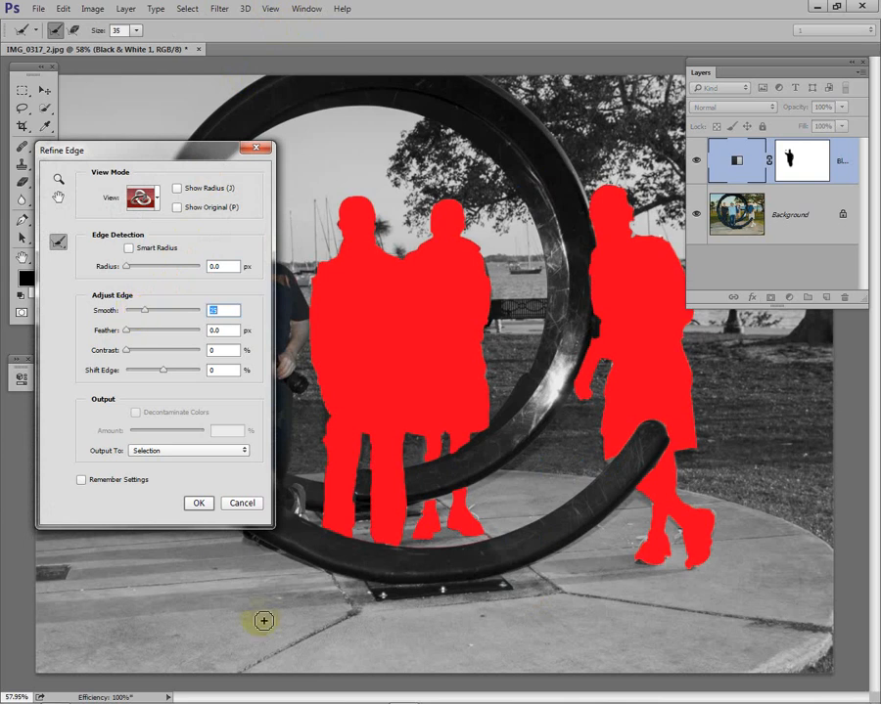
click(199, 502)
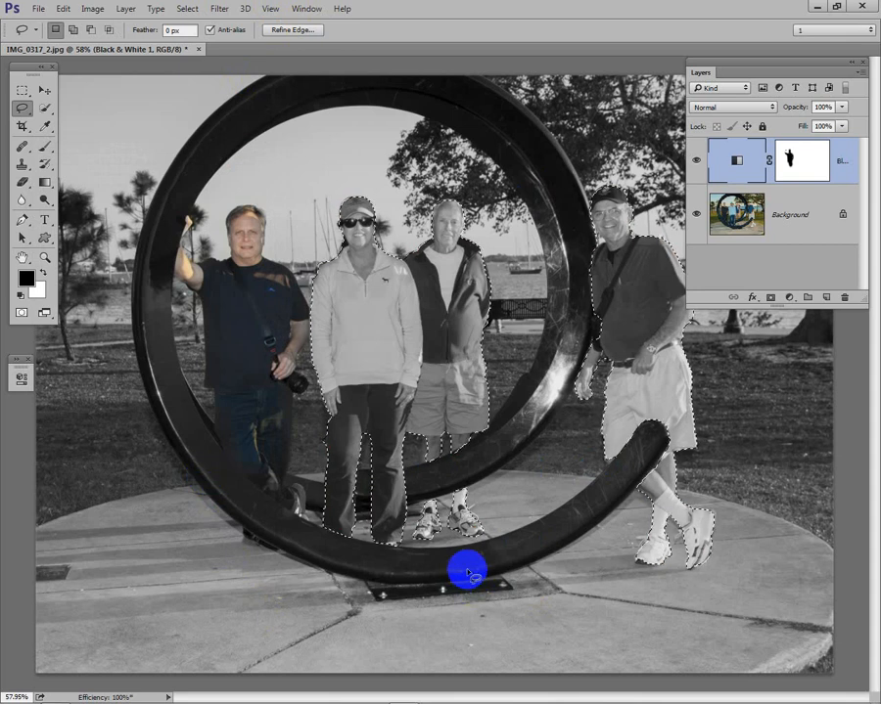
Step: Paint black with the Brush on the Black & White layer's mask inside the selection to restore color to the woman and two men
click(808, 157)
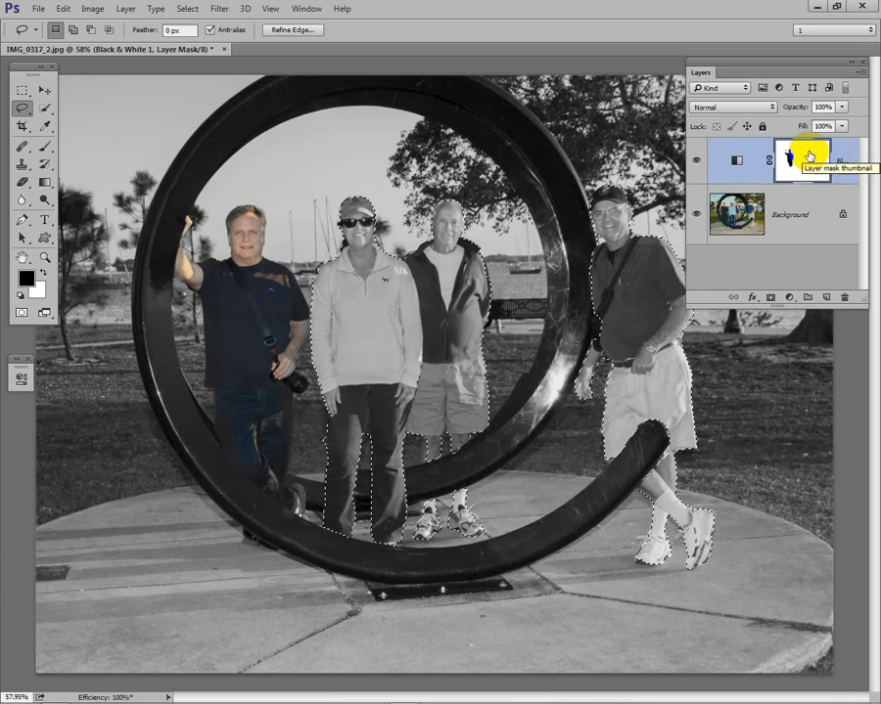
key(b)
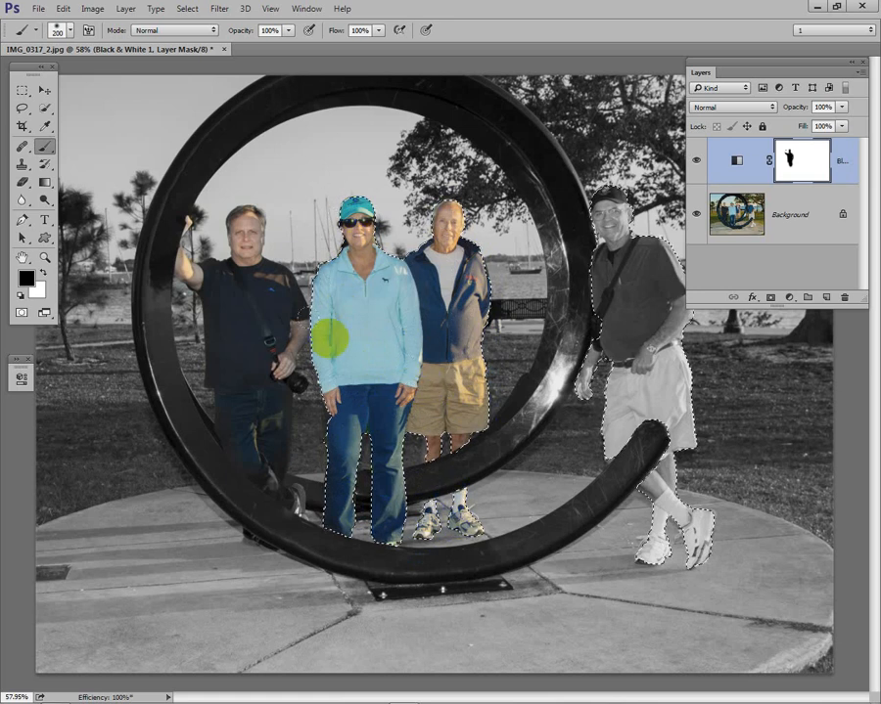
mouse_move(388, 520)
mouse_down()
mouse_move(520, 434)
mouse_move(531, 415)
mouse_up()
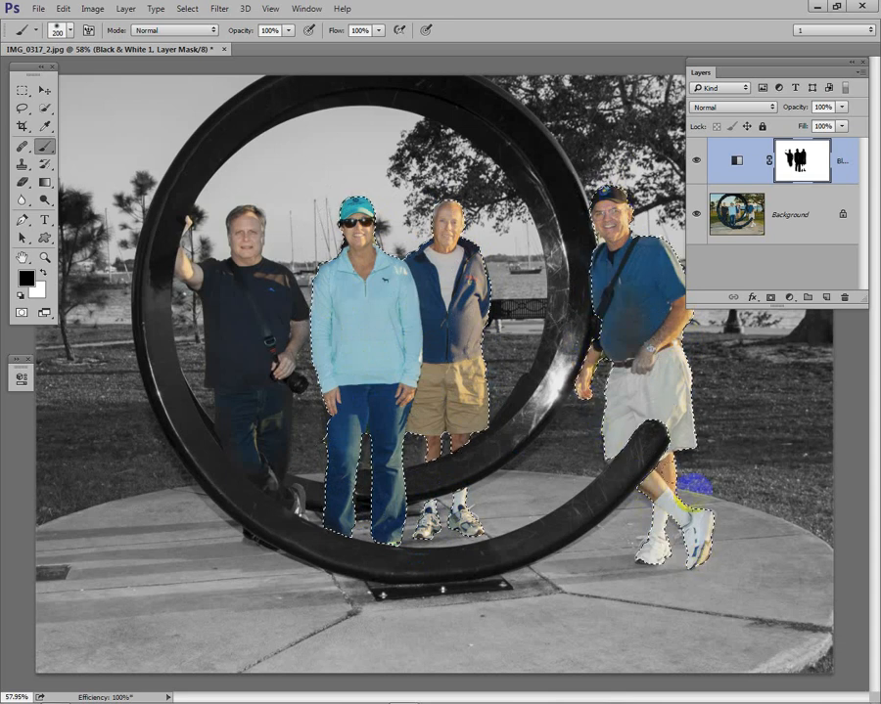
drag(605, 184, 602, 188)
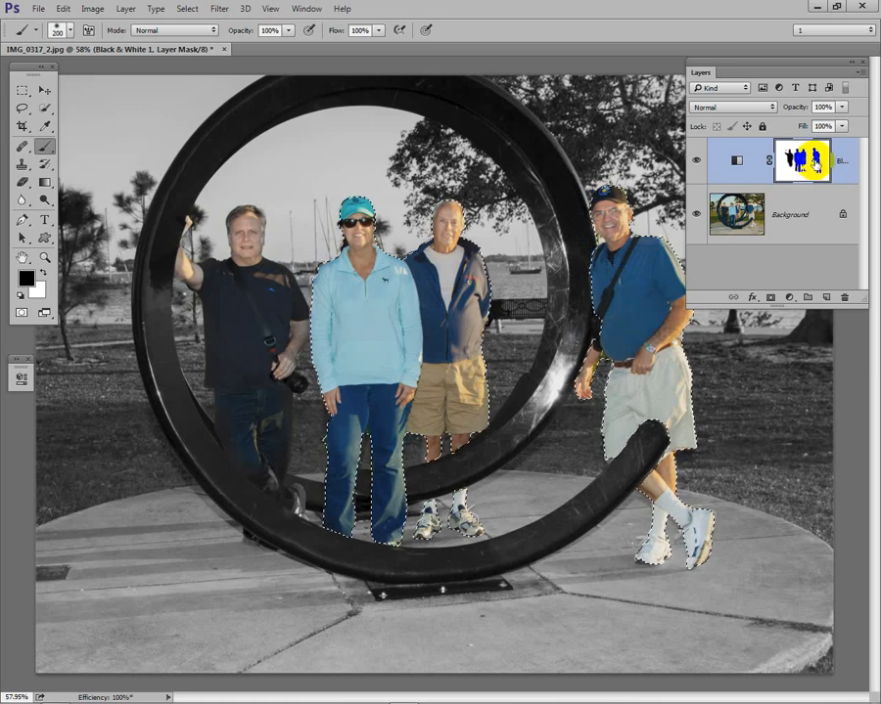
click(597, 345)
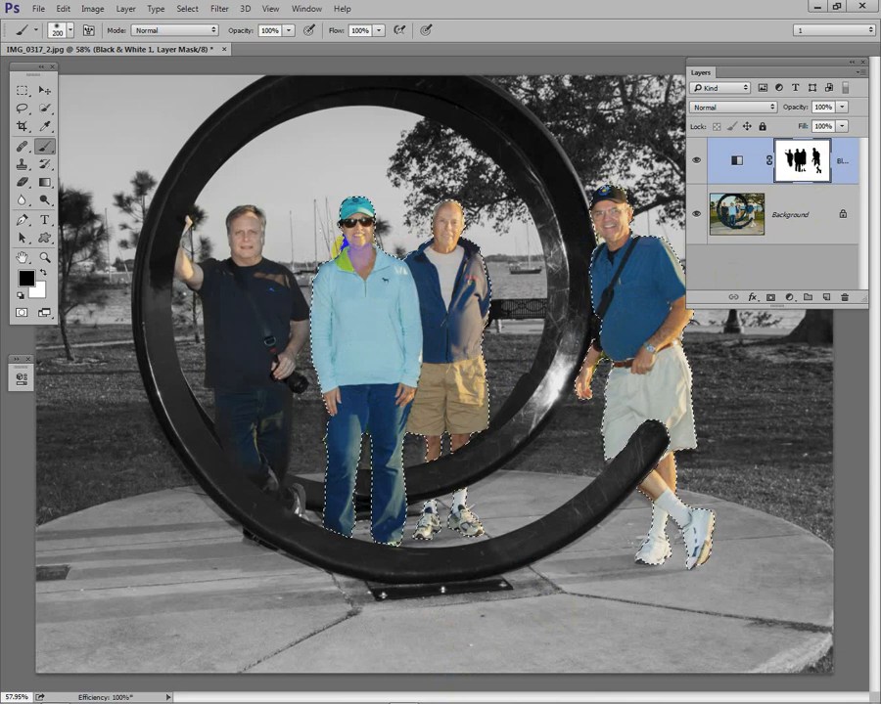
Step: Deselect the people and check the whole photo with the panels temporarily hidden
click(187, 9)
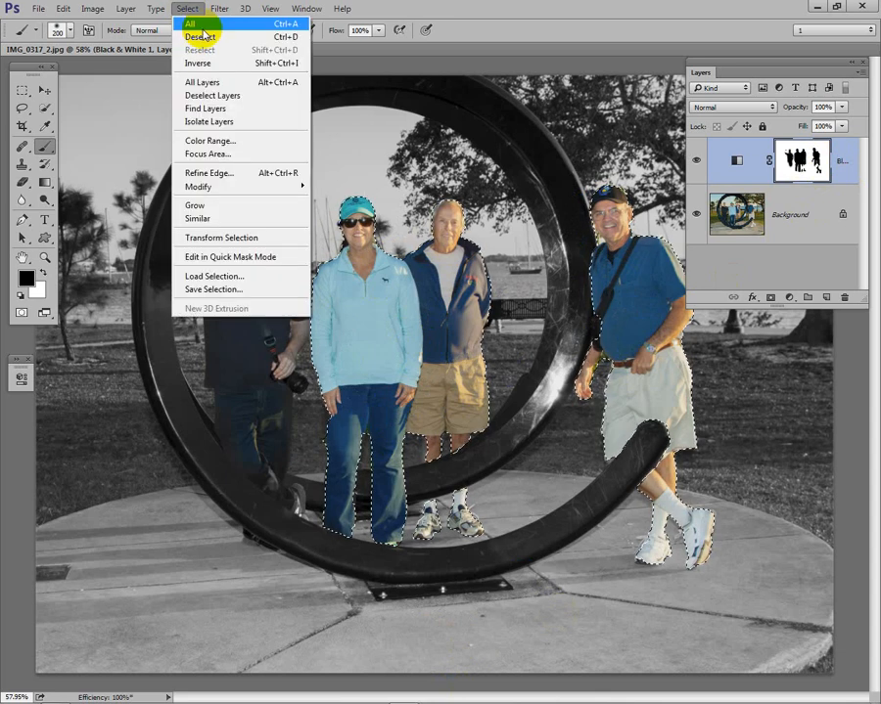
click(200, 37)
click(299, 393)
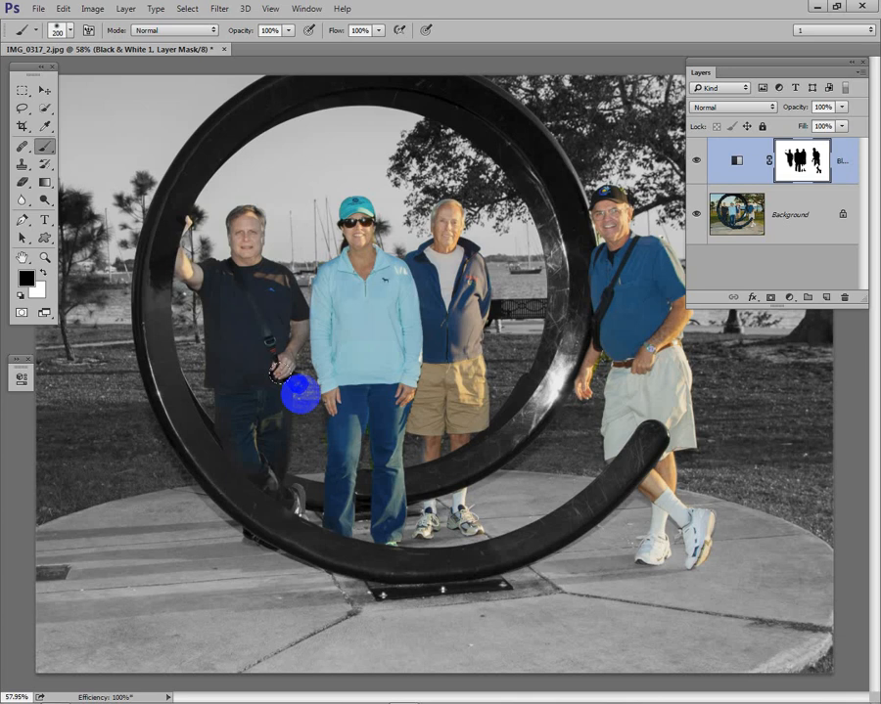
key(Tab)
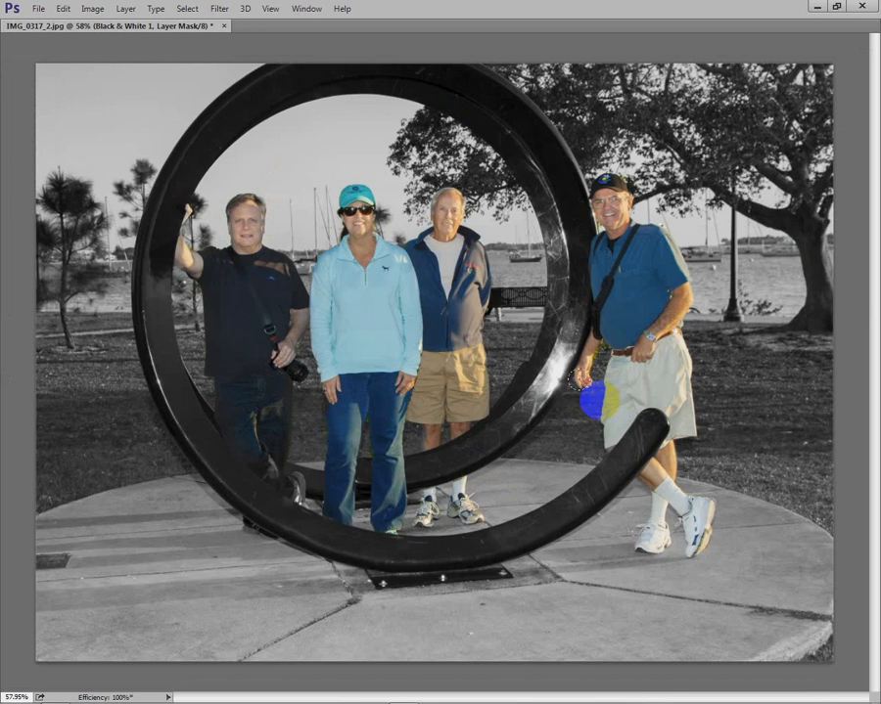
key(Tab)
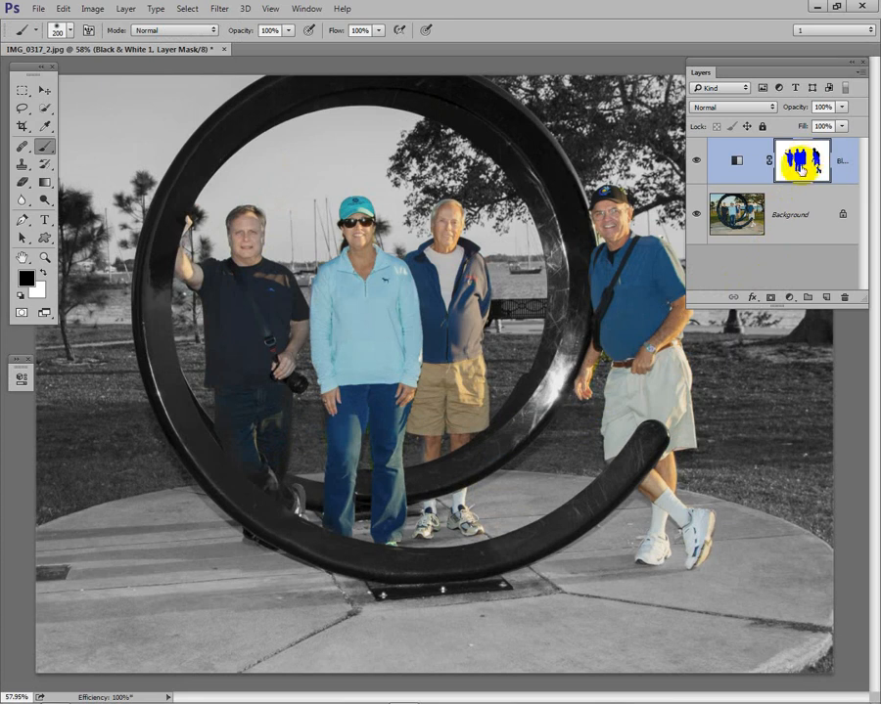
Step: Paint a color patch into the grass beside the man outside the ring, and mask it back out with white
mouse_move(759, 471)
mouse_down()
mouse_move(724, 386)
mouse_move(743, 407)
mouse_move(734, 409)
mouse_move(773, 415)
mouse_move(738, 413)
mouse_move(751, 393)
mouse_move(764, 417)
mouse_move(751, 417)
mouse_up()
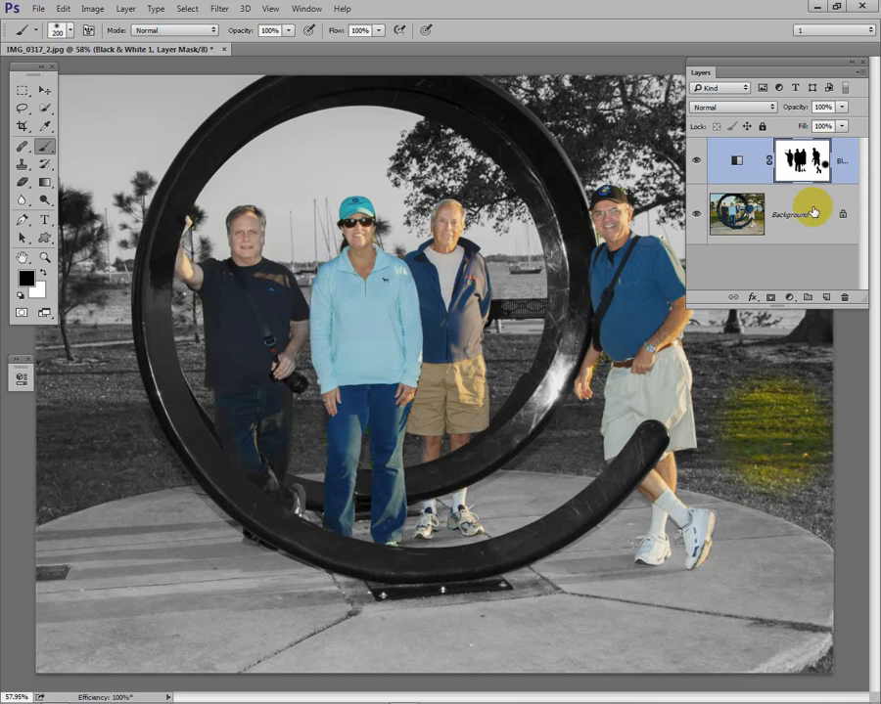
key(x)
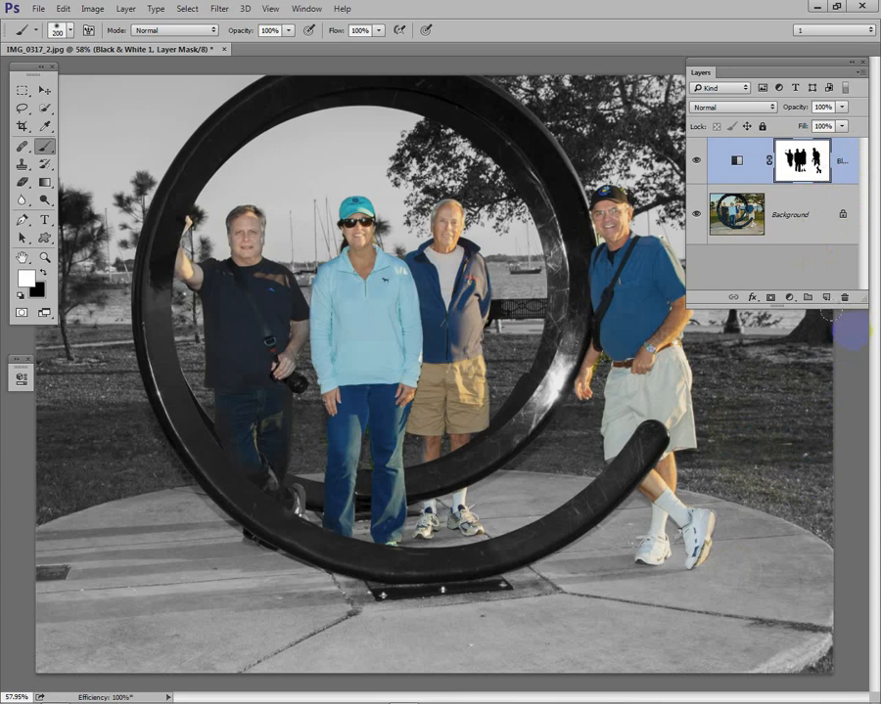
Step: Hide and reshow the Black & White adjustment layer to compare the selective color result with the original photo
click(696, 162)
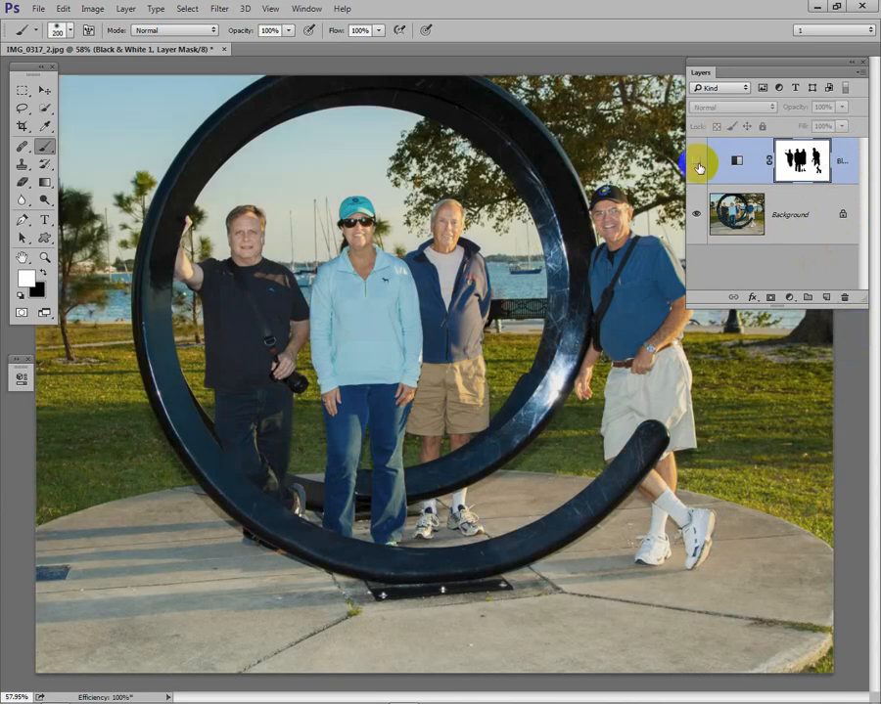
click(696, 163)
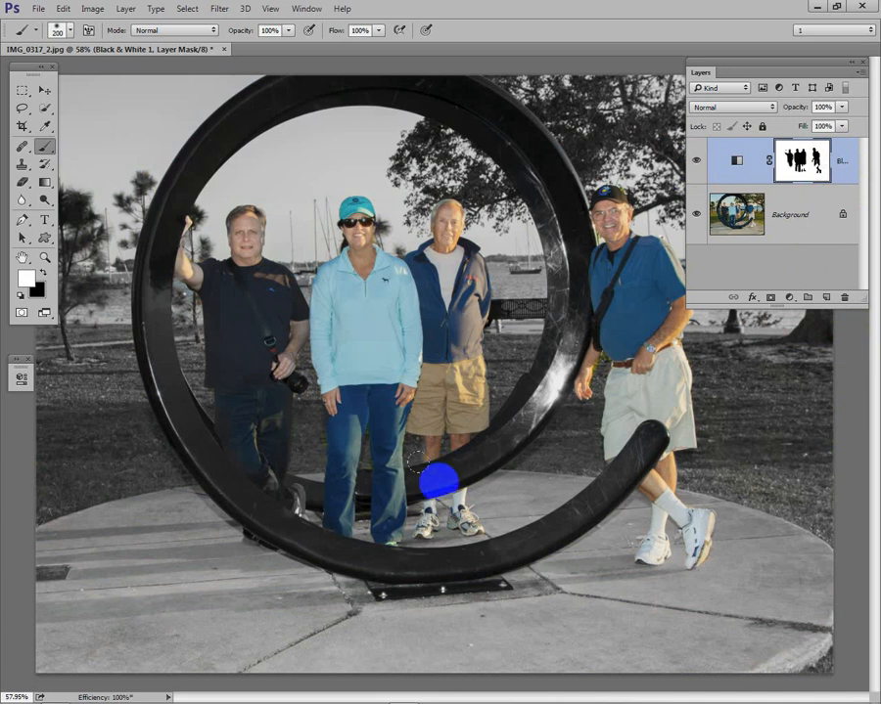
drag(438, 481, 467, 522)
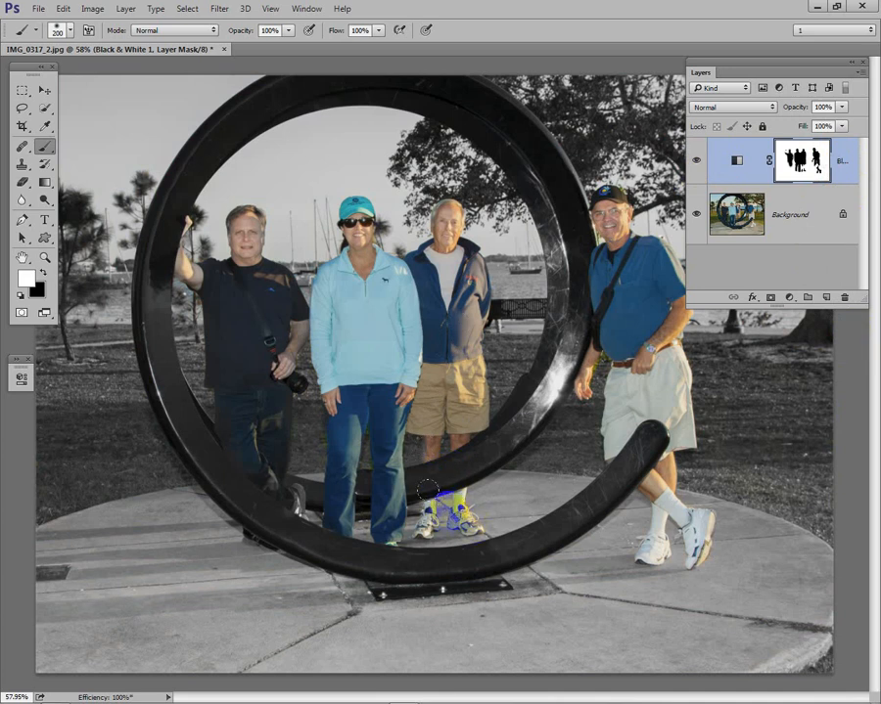